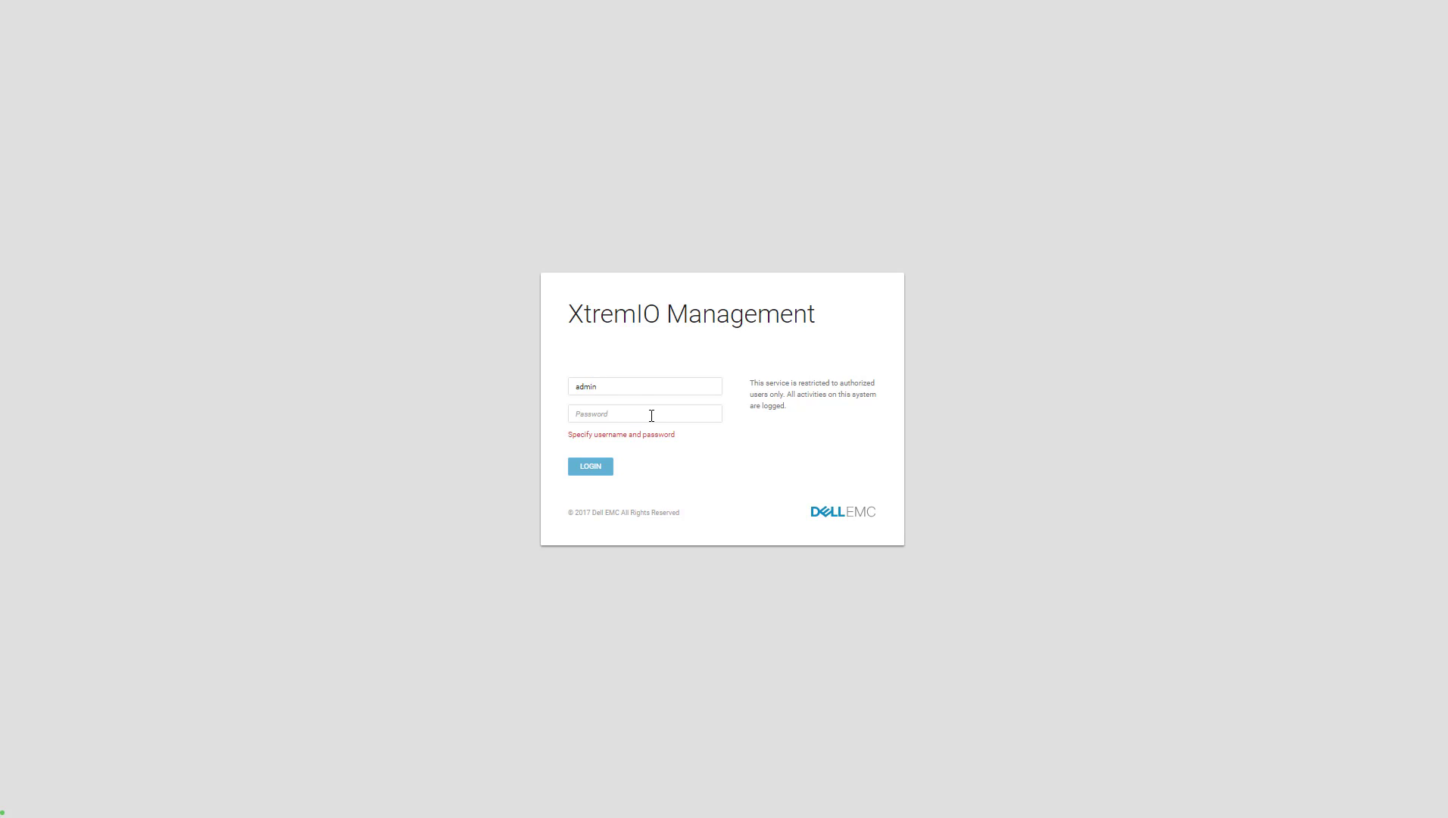
Sign in to XtremIO Management with the administrator password.
left_click(652, 416)
type("XXXXXXX")
key("Return")
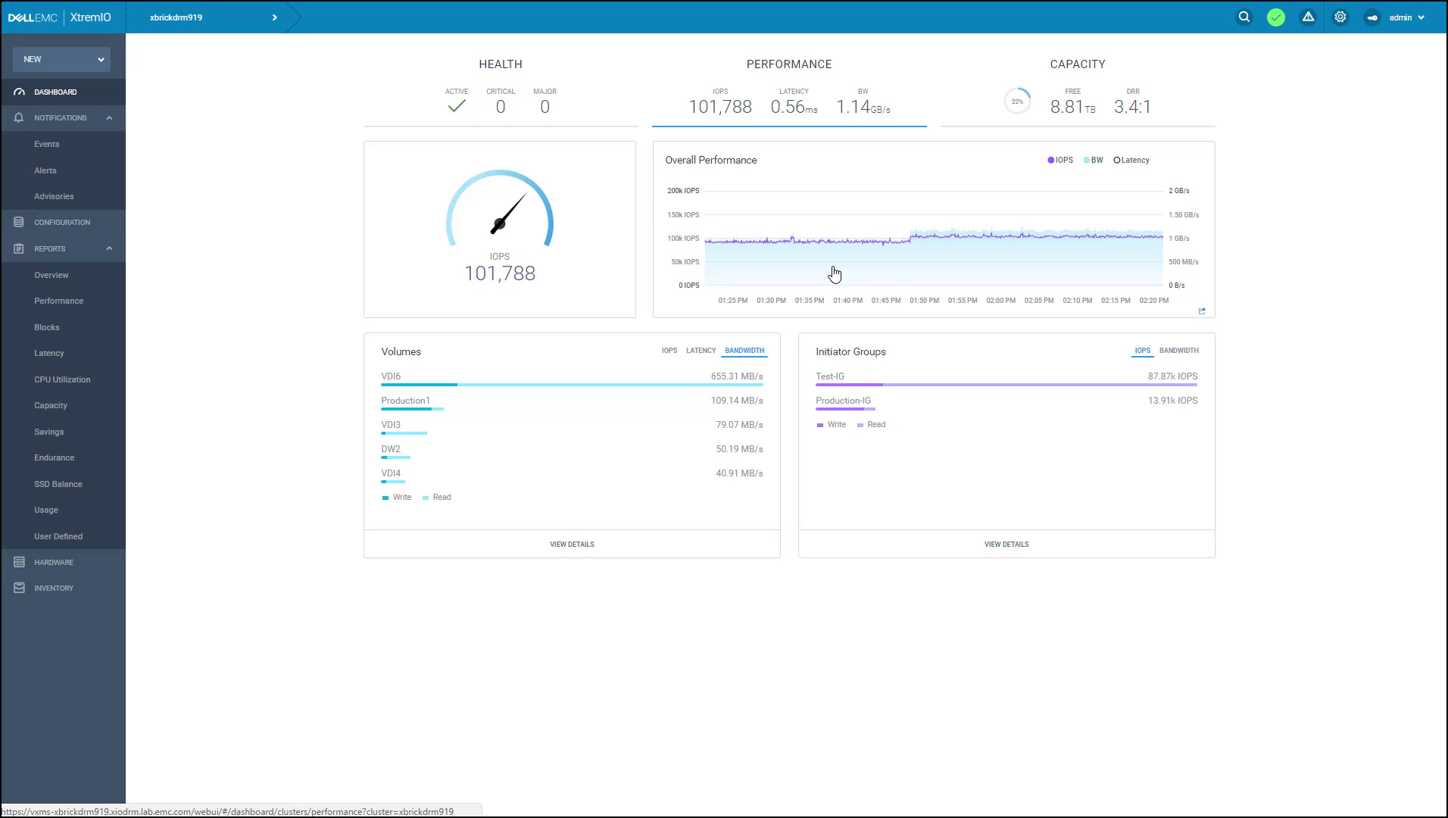
Rank the top volumes by IOPS, then latency, then bandwidth.
mouse_move(951, 270)
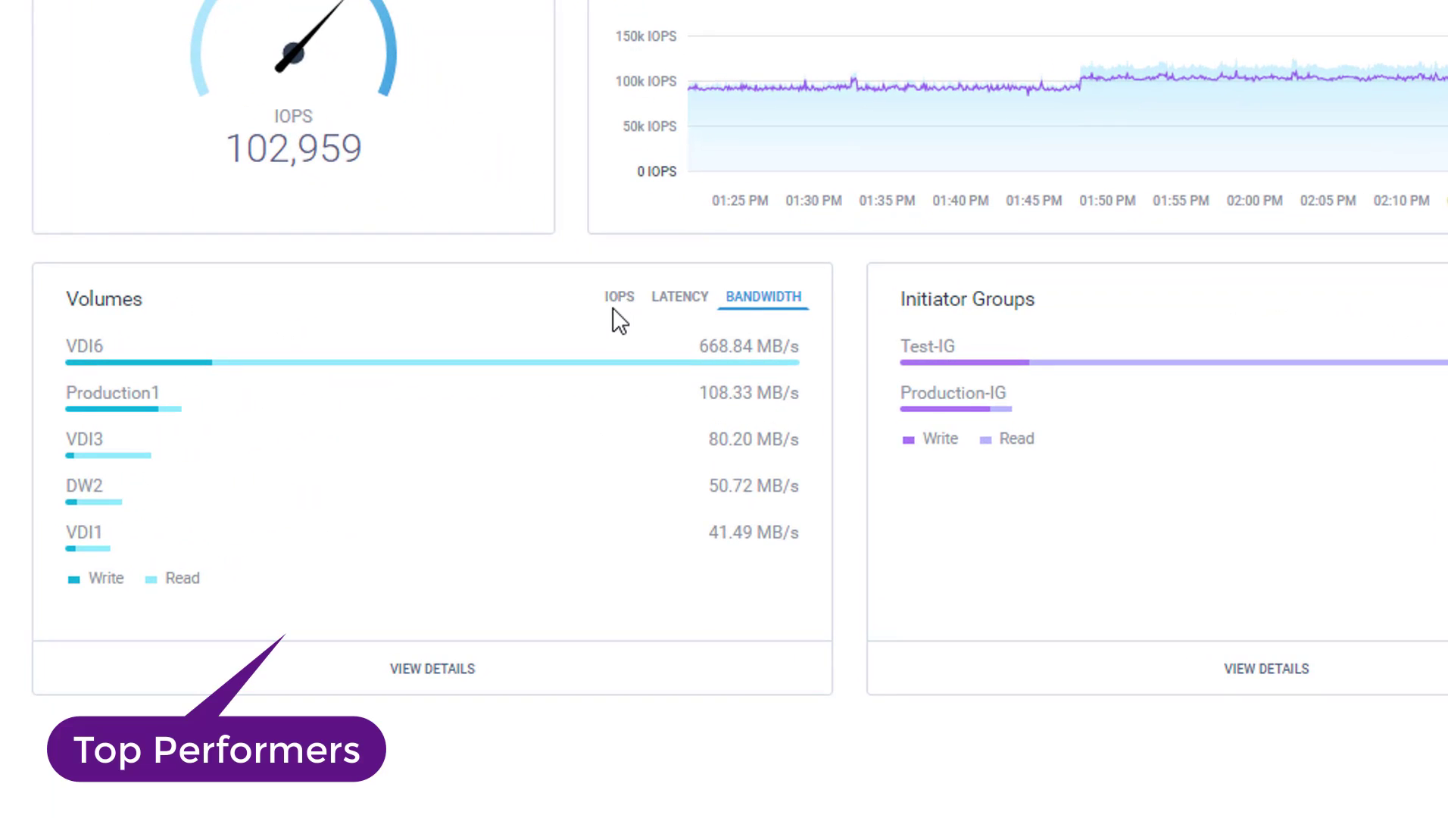
left_click(621, 300)
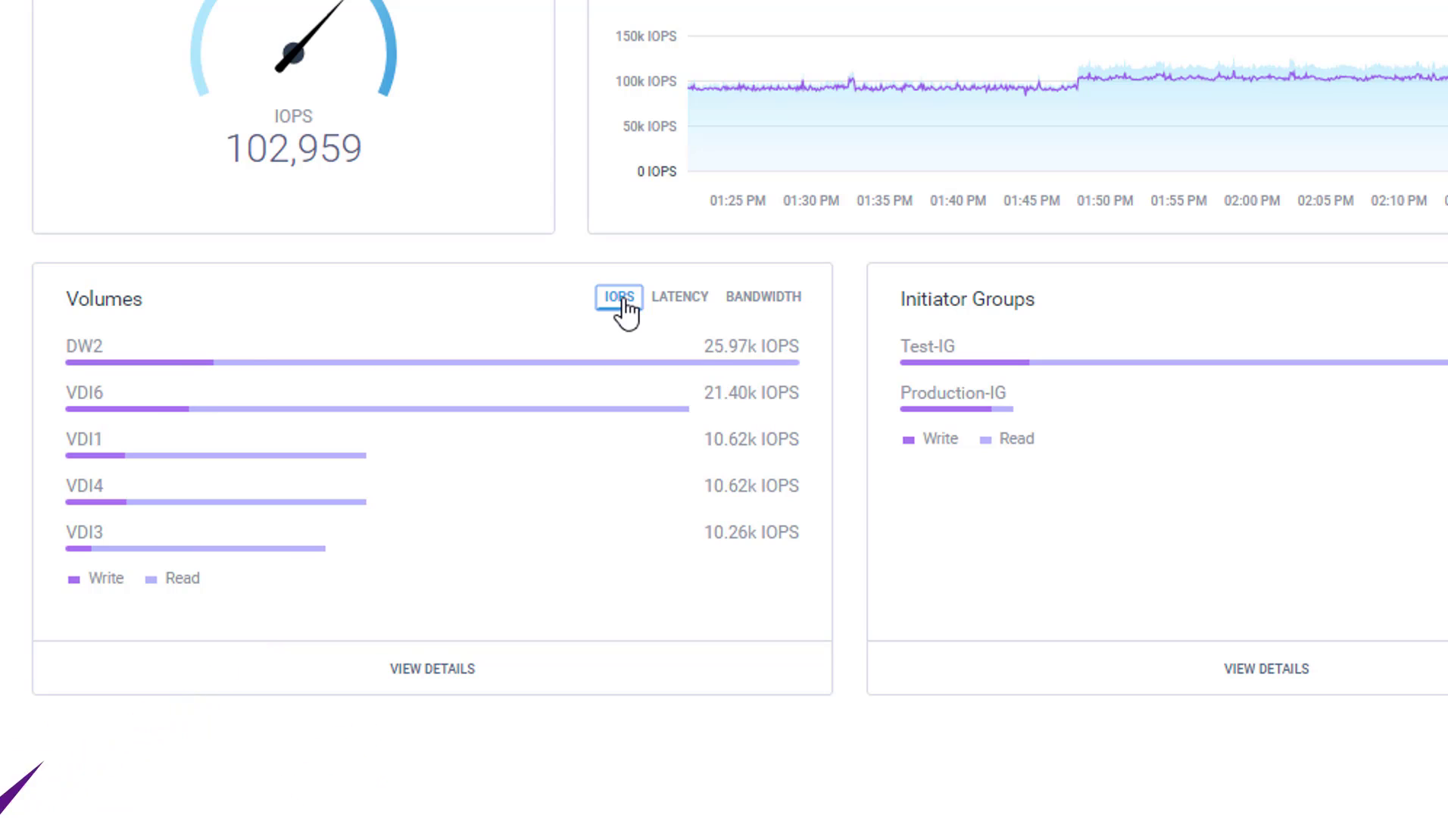
left_click(676, 315)
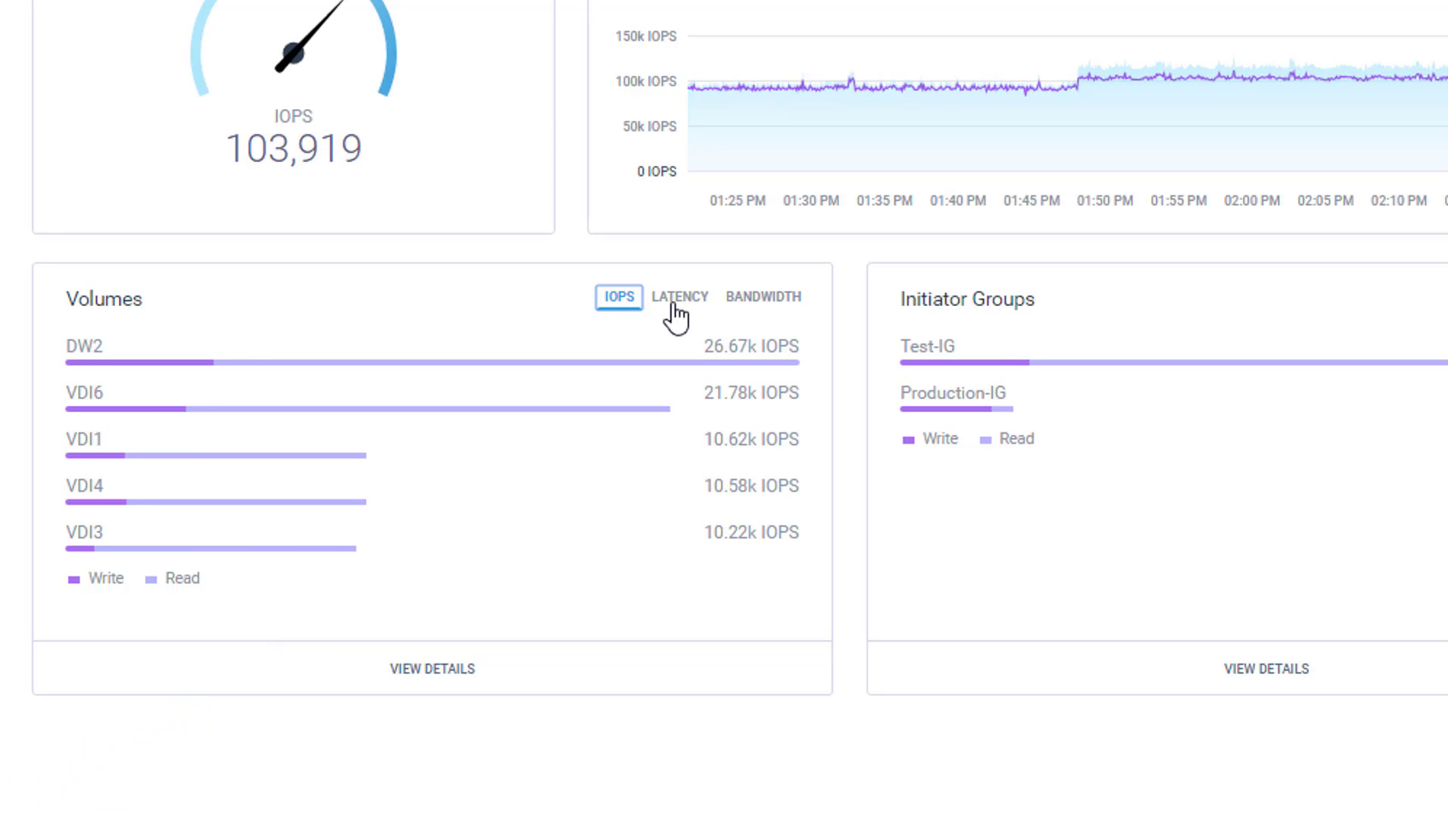
left_click(760, 310)
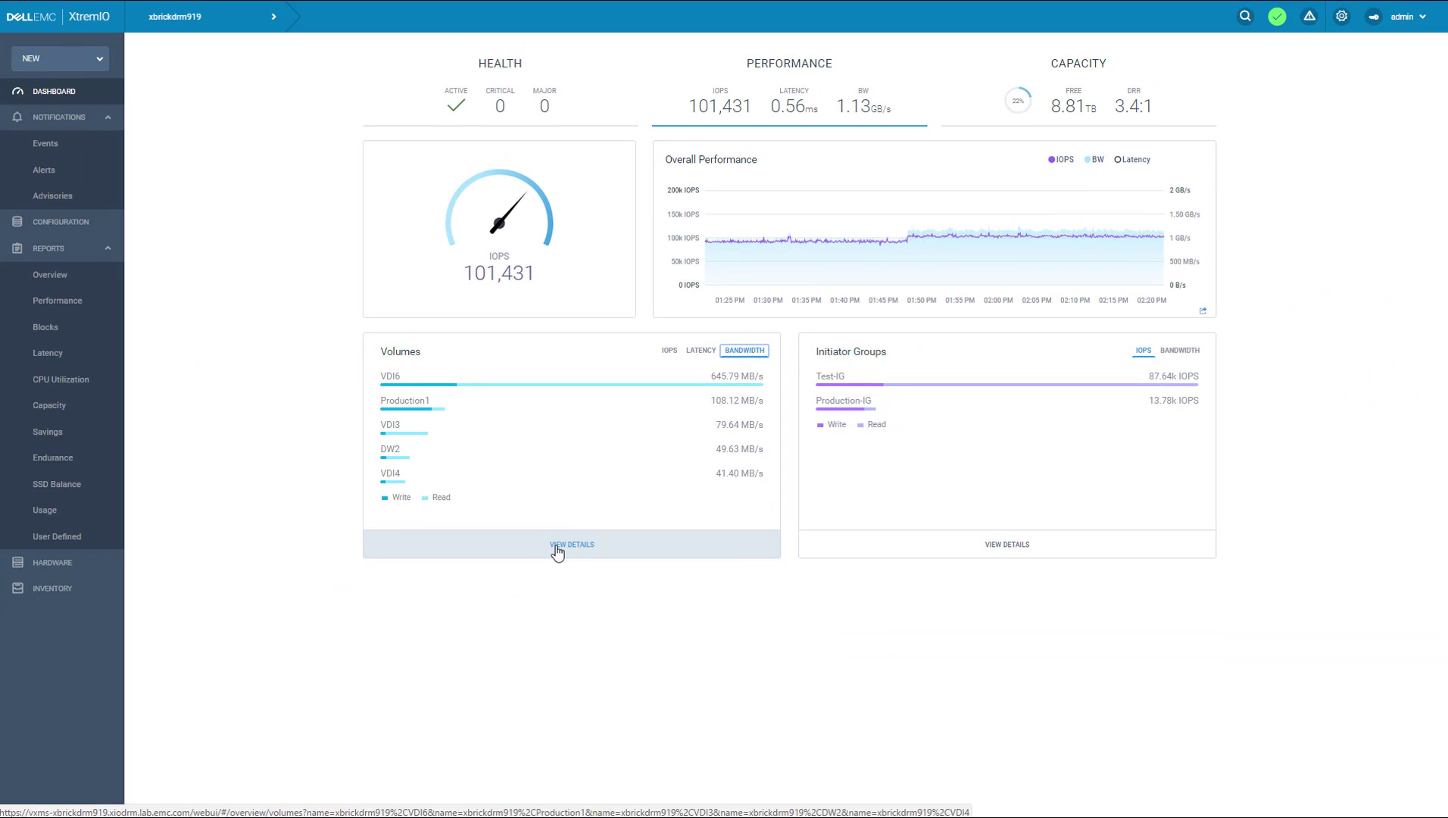
Open the five top volumes' overview, check their latency histograms, and list them with charts.
left_click(557, 552)
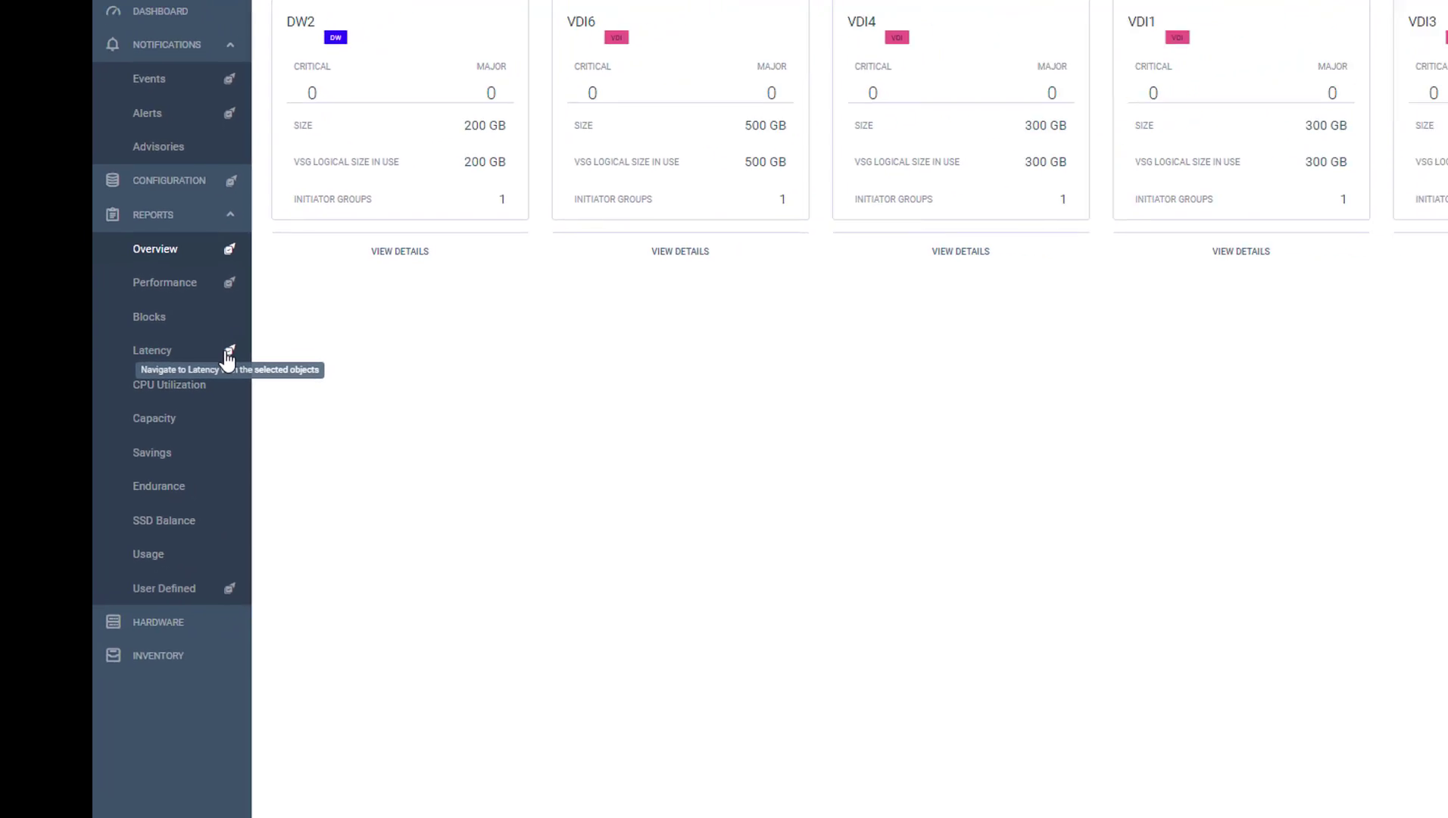
left_click(228, 353)
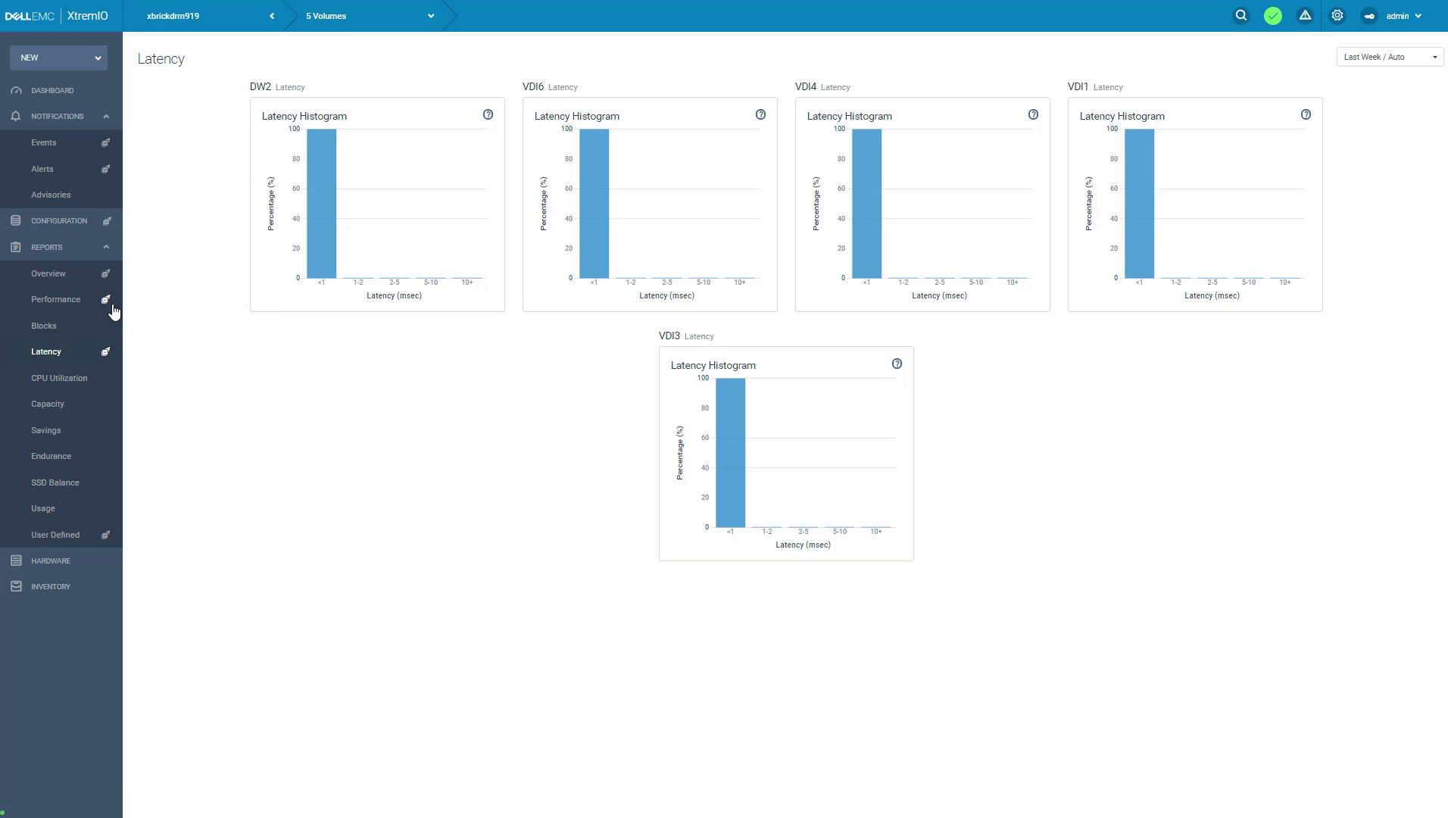
left_click(107, 275)
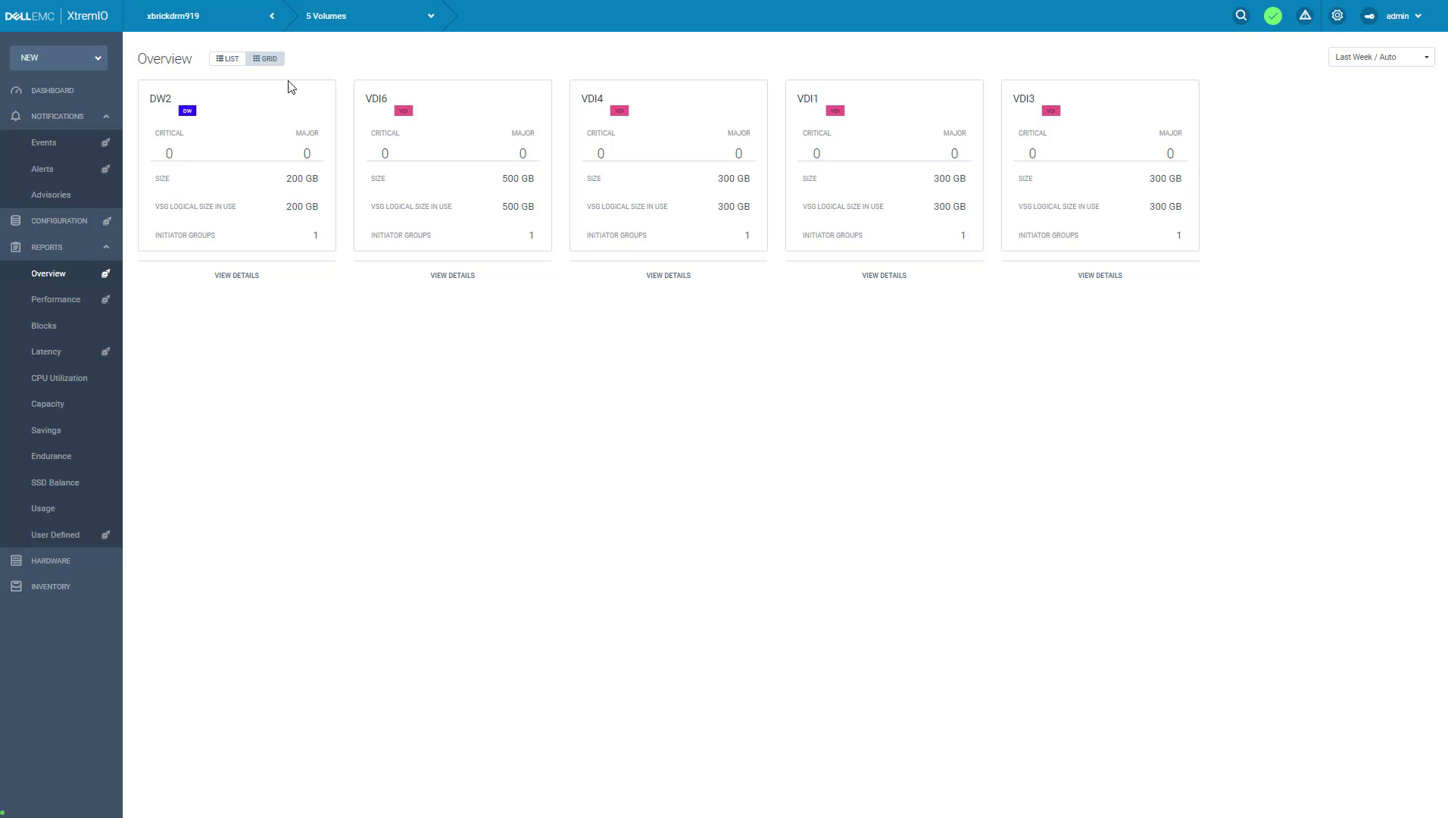
left_click(231, 67)
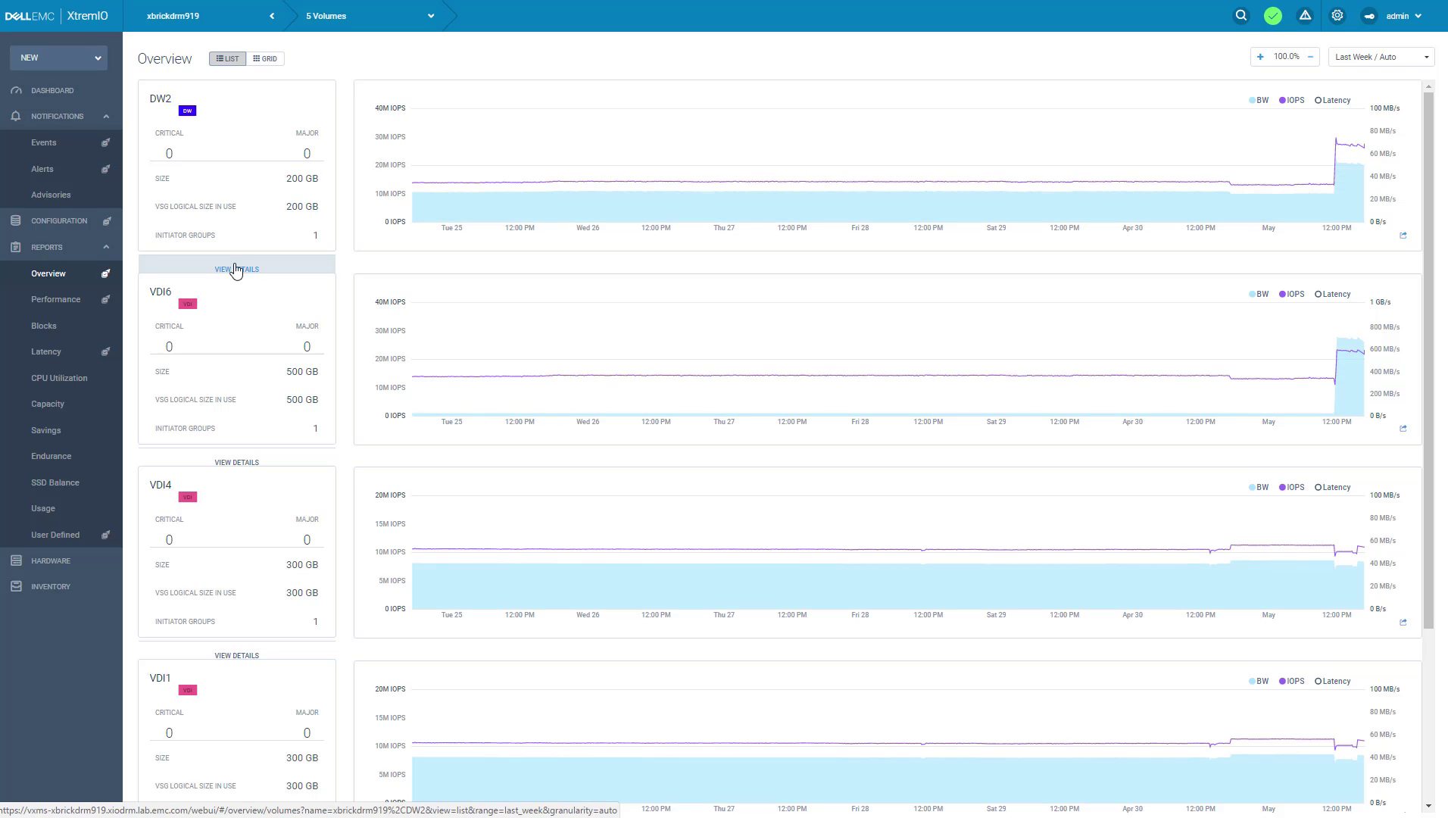
Open DW2's report over the last week with latency added to the overall performance chart.
left_click(212, 270)
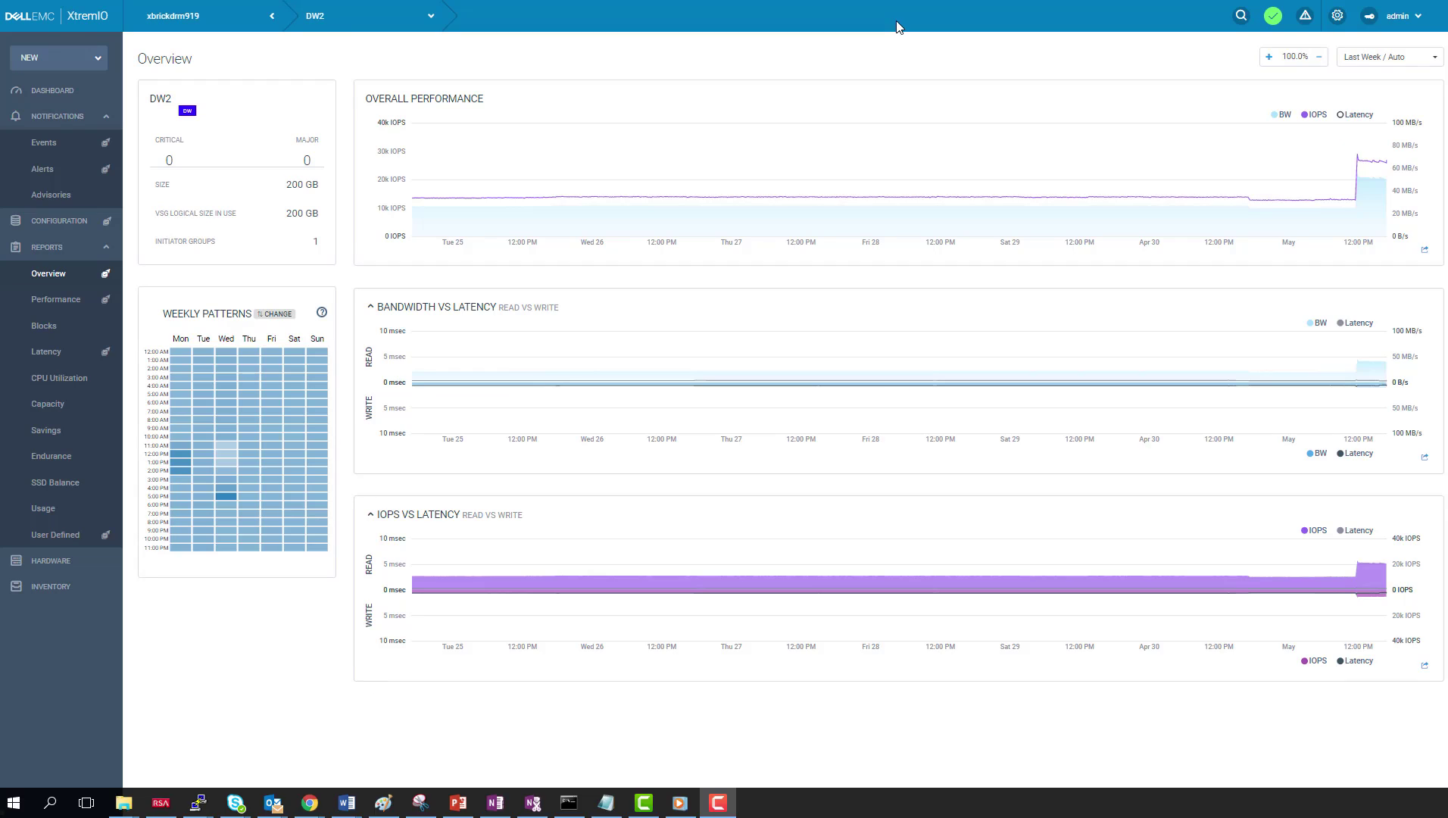
left_click(1435, 59)
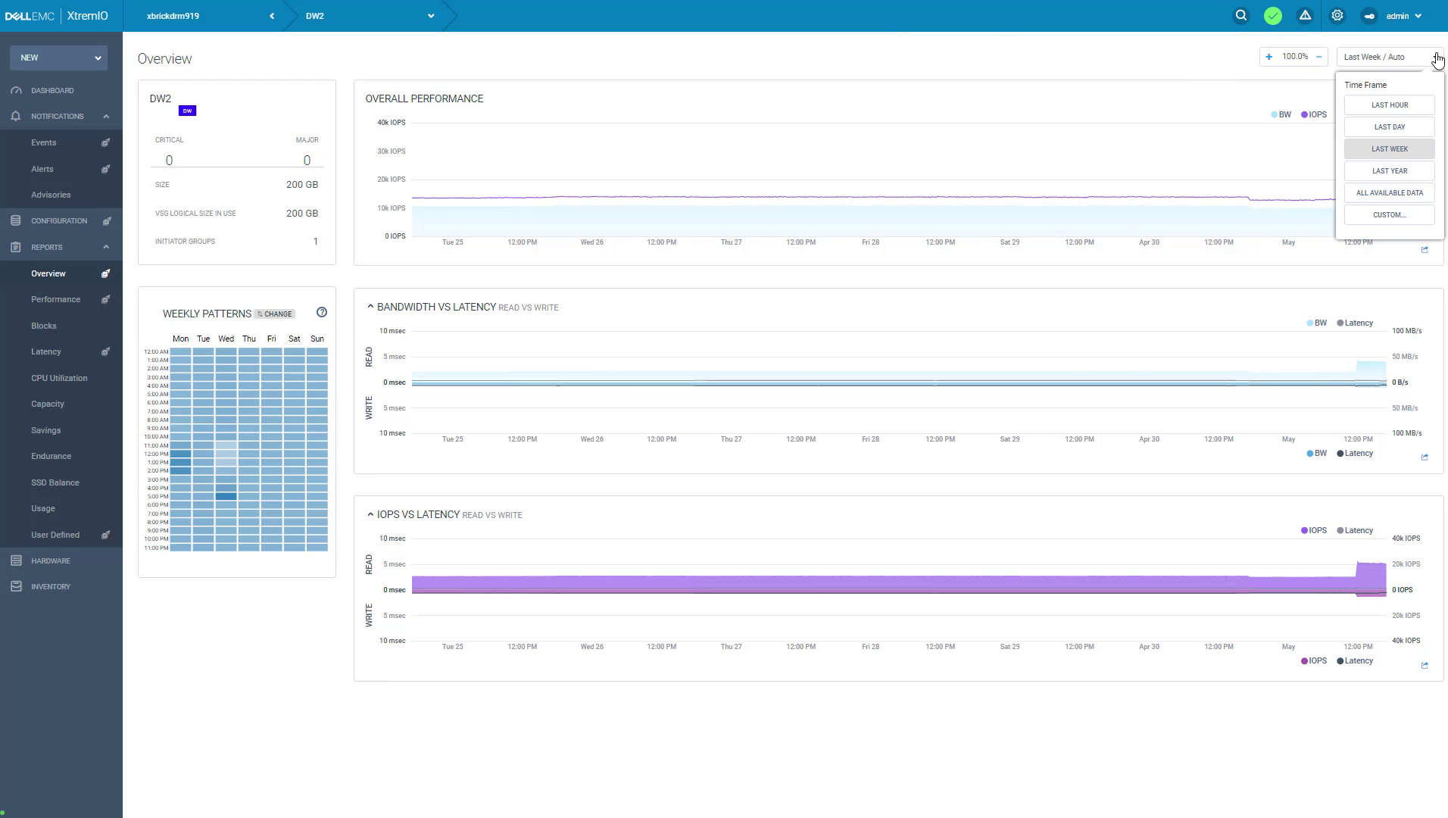
left_click(1406, 149)
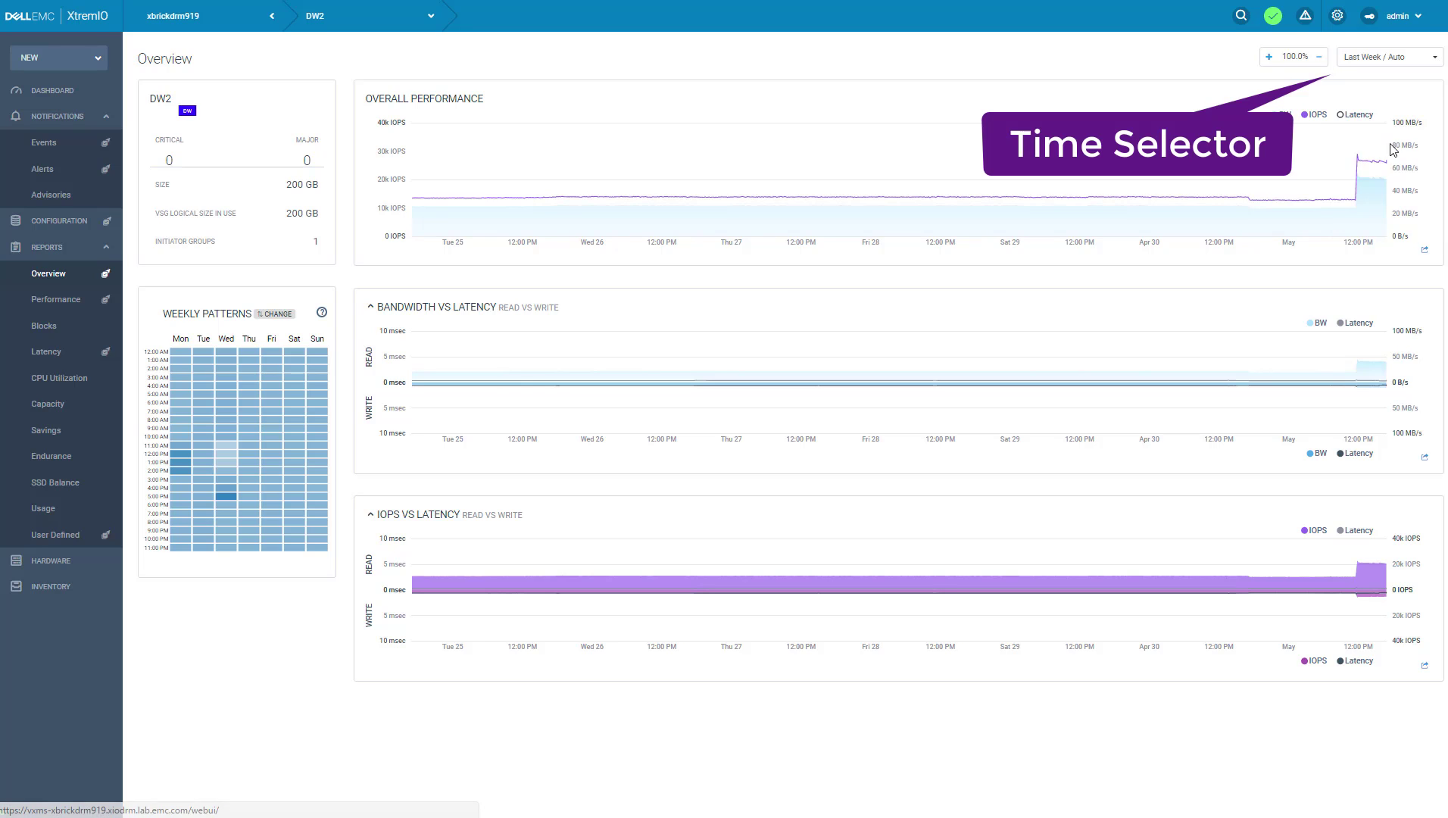
left_click(1341, 117)
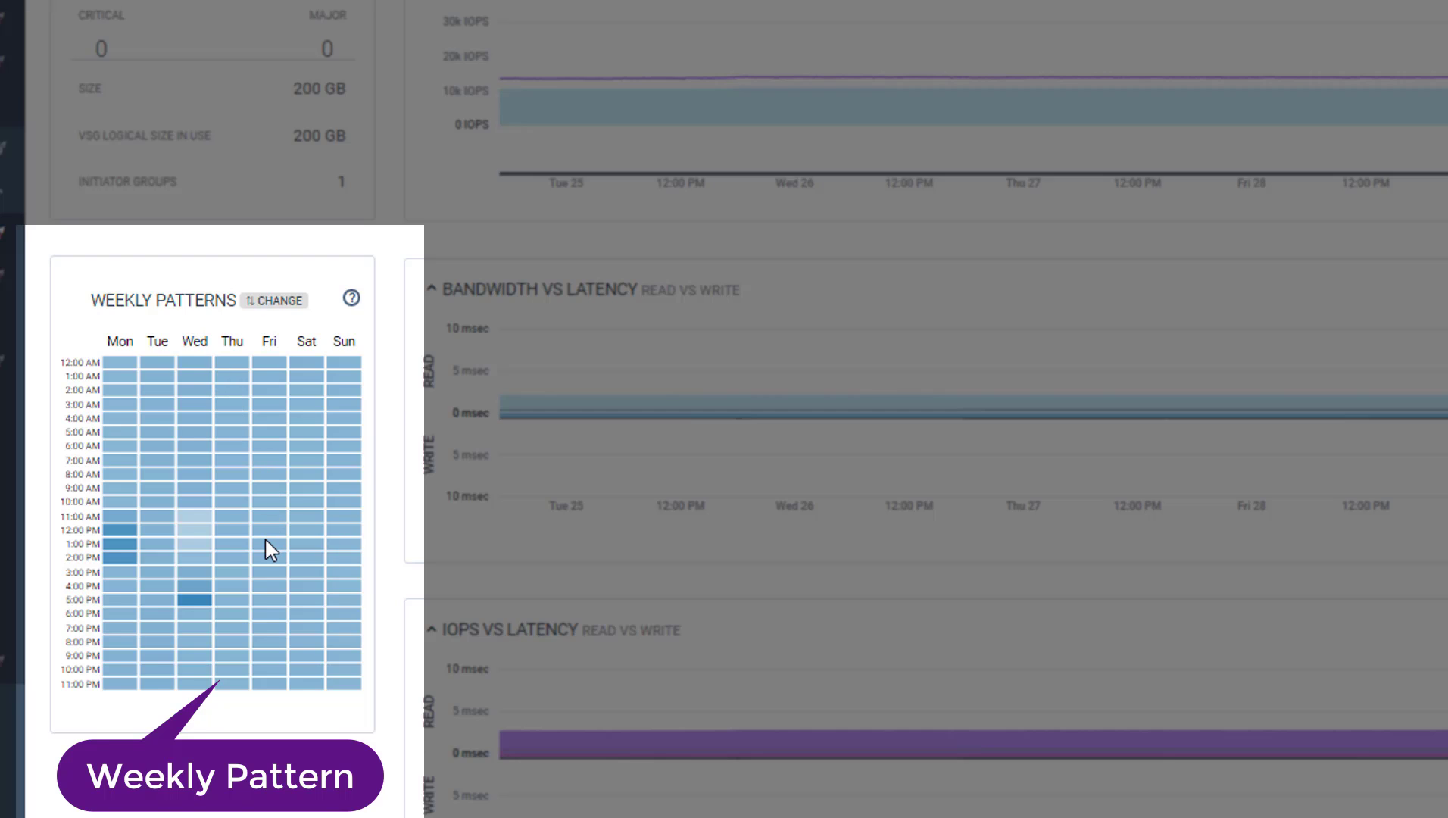
mouse_move(259, 546)
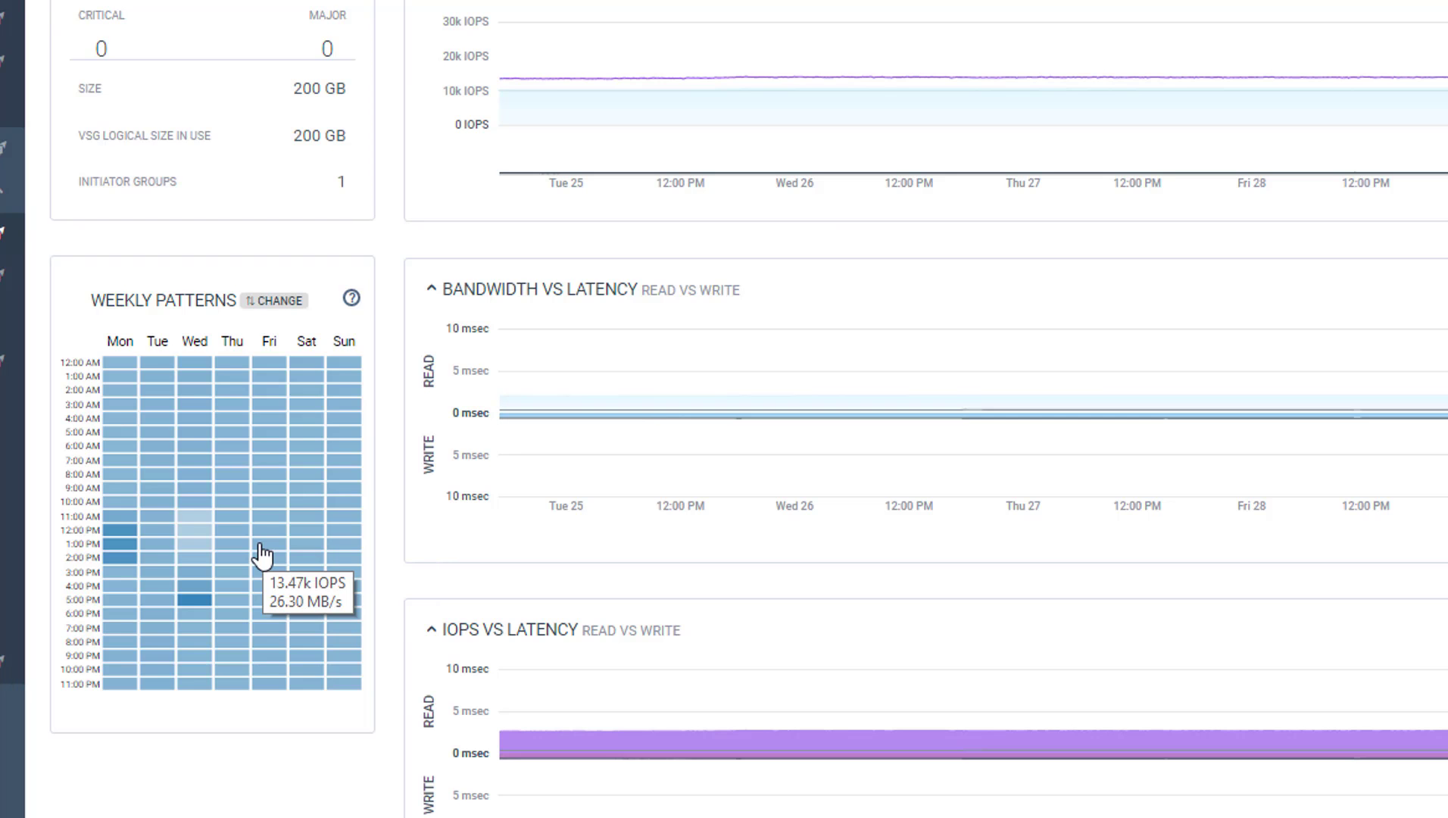
mouse_move(186, 610)
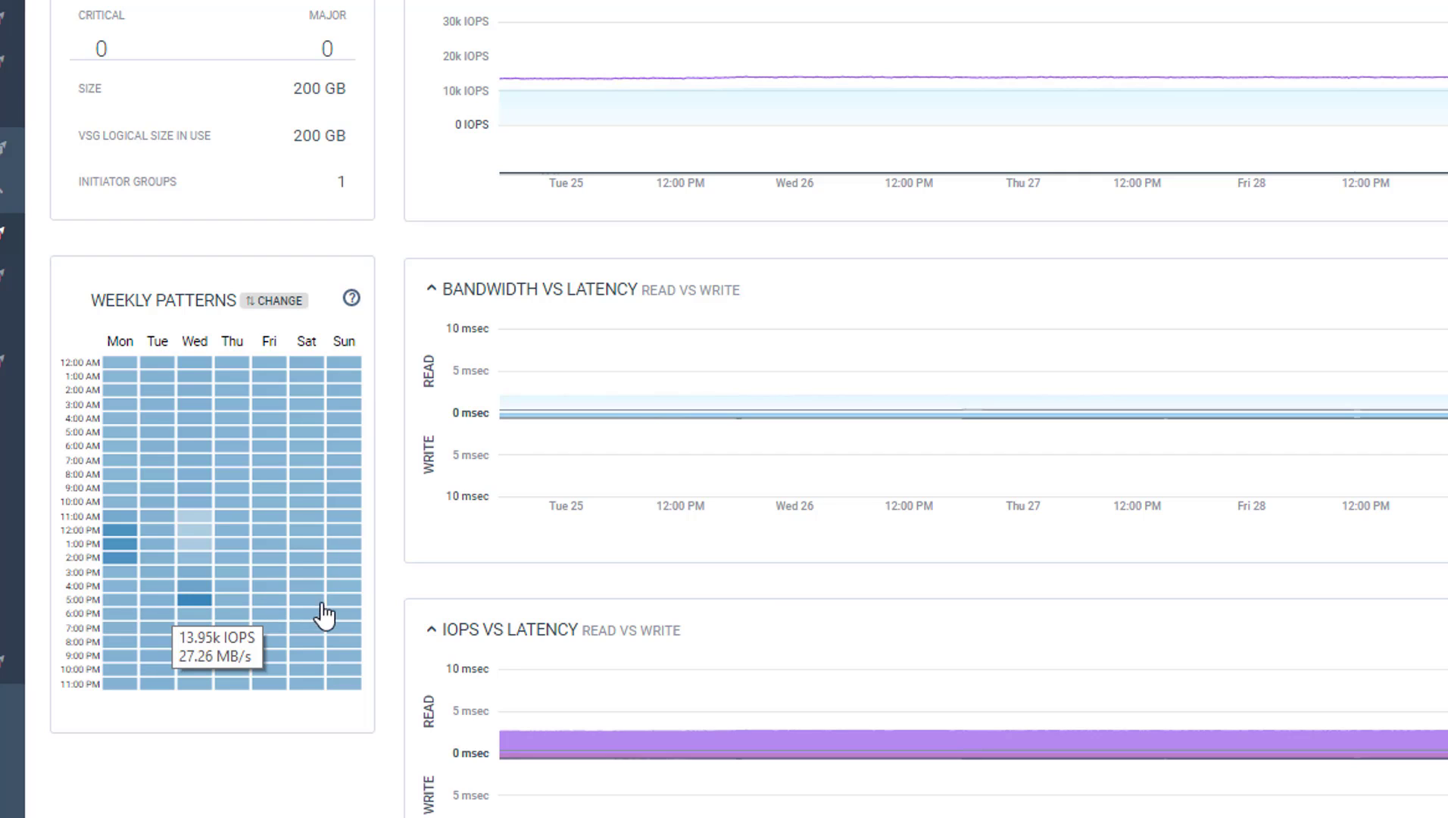
mouse_move(316, 649)
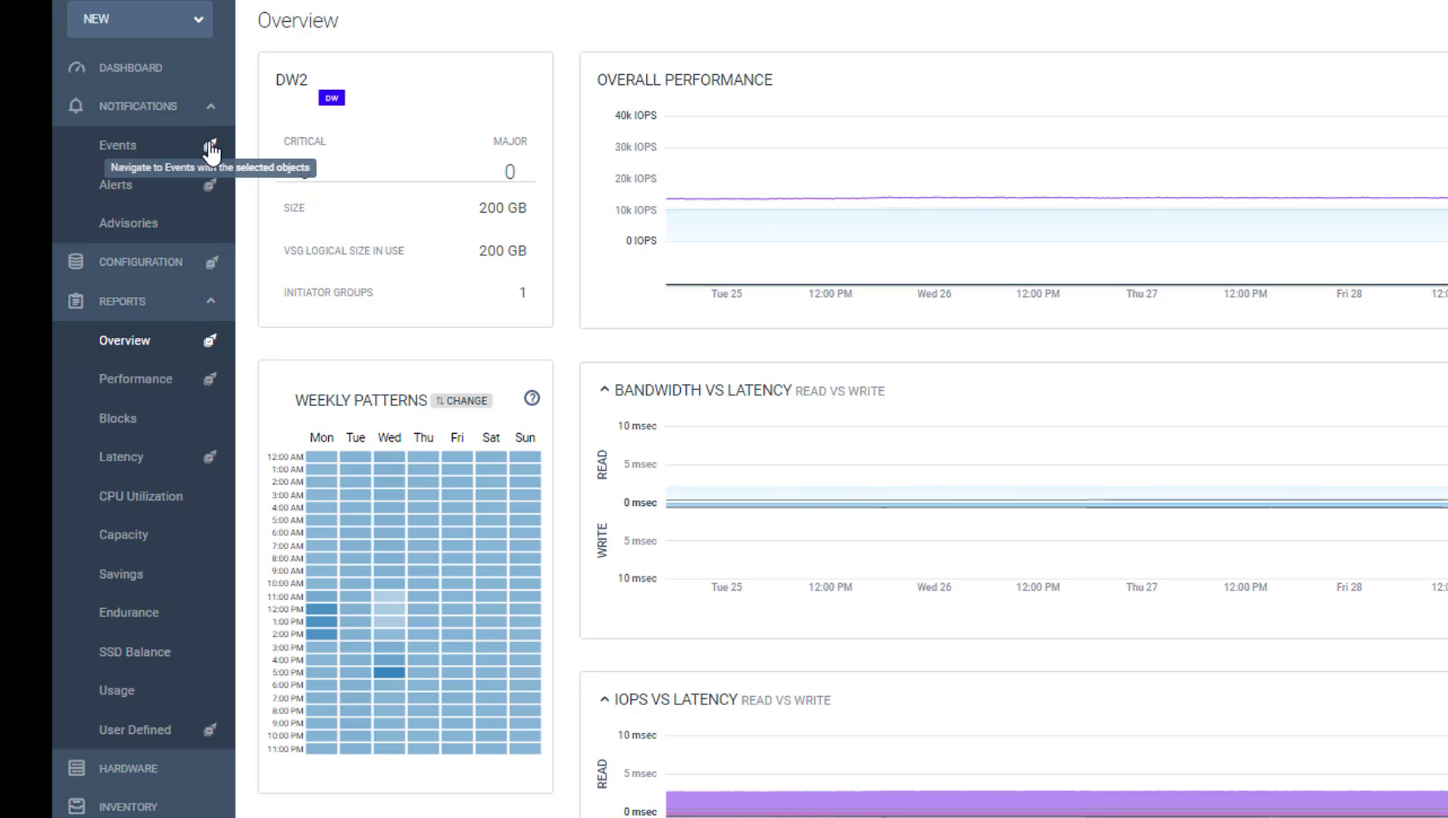
Review DW2's events and storage configuration entry, then return to its Overview report.
left_click(210, 147)
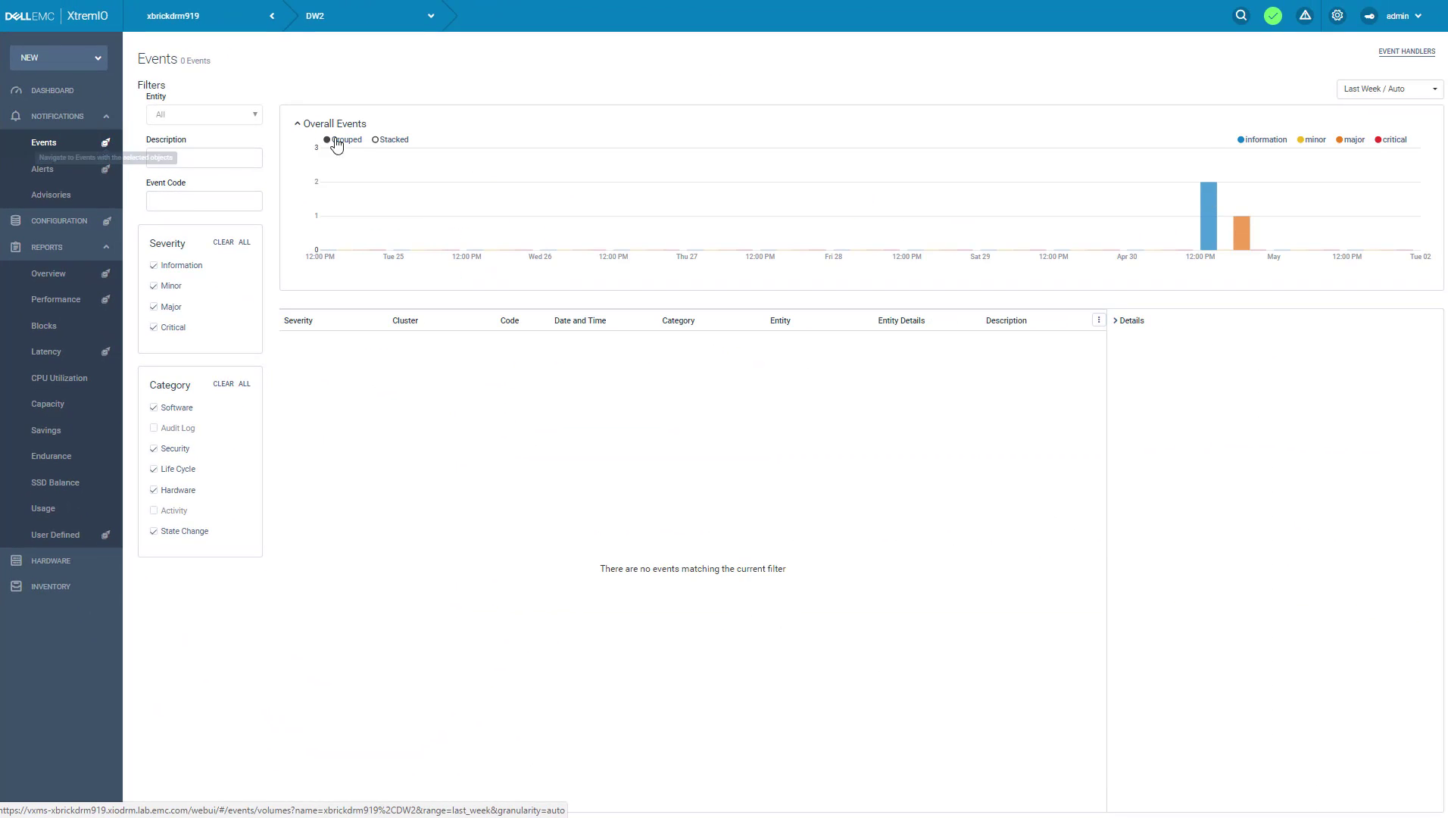
left_click(108, 223)
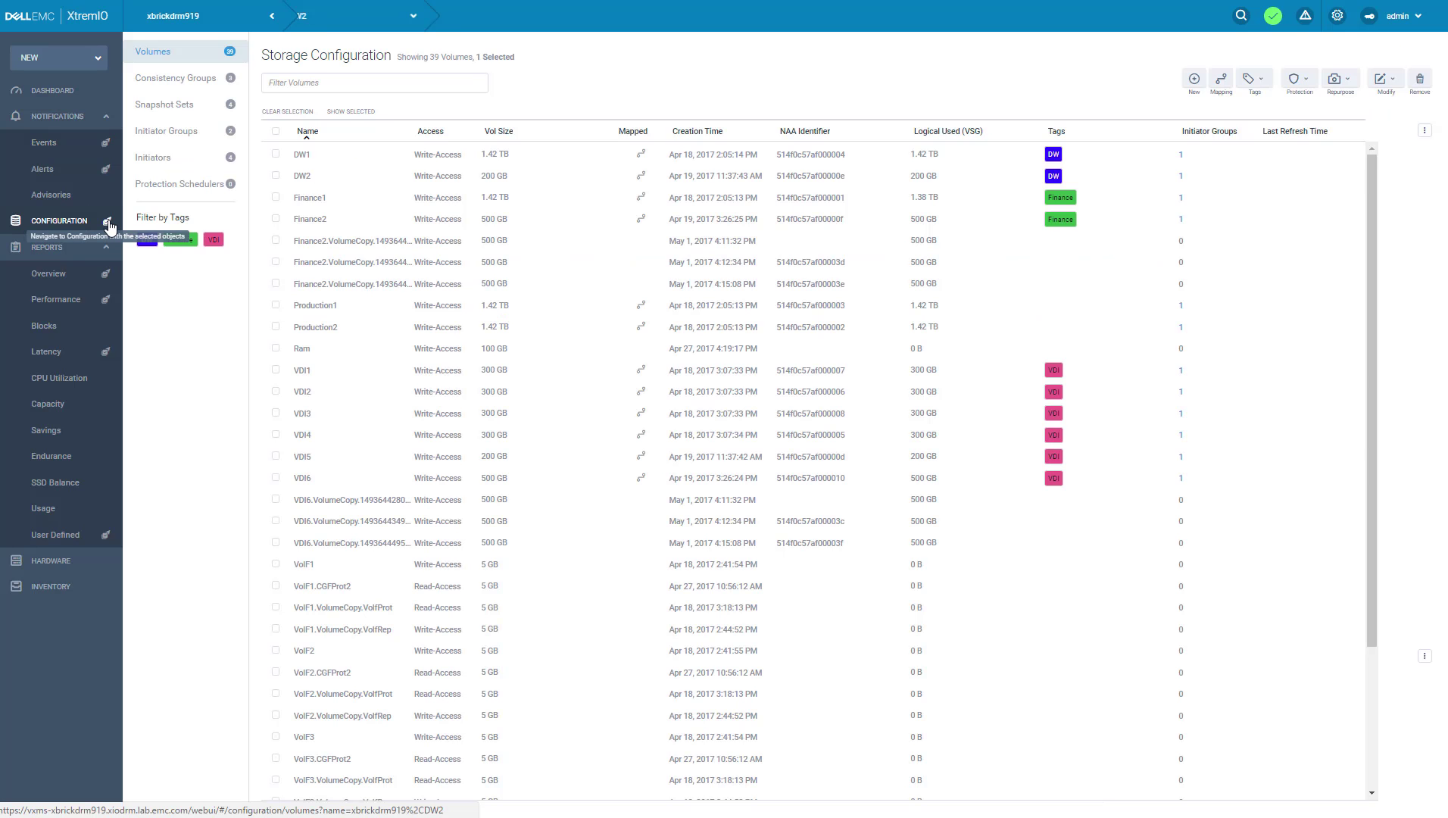
left_click(352, 112)
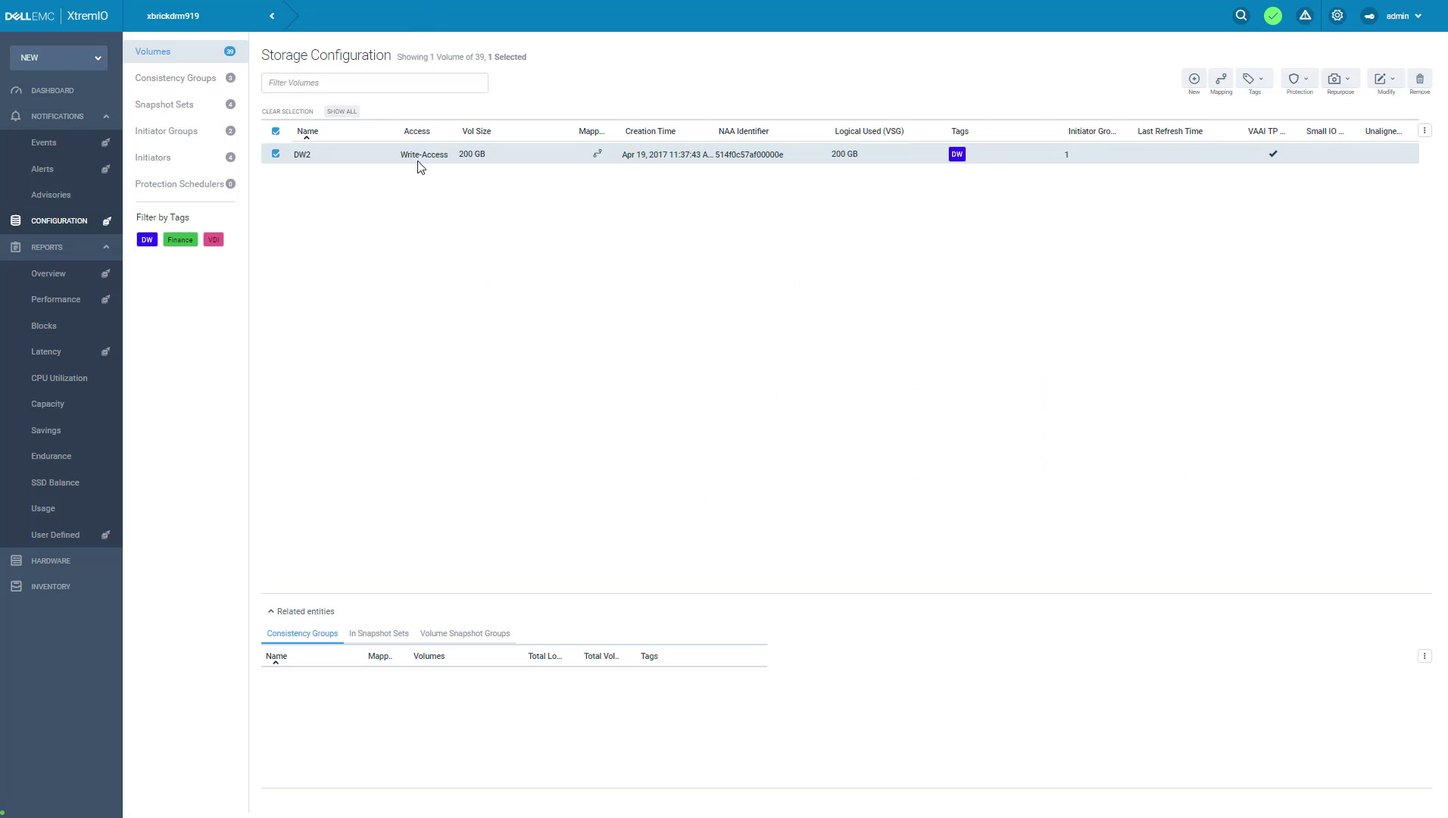
left_click(107, 274)
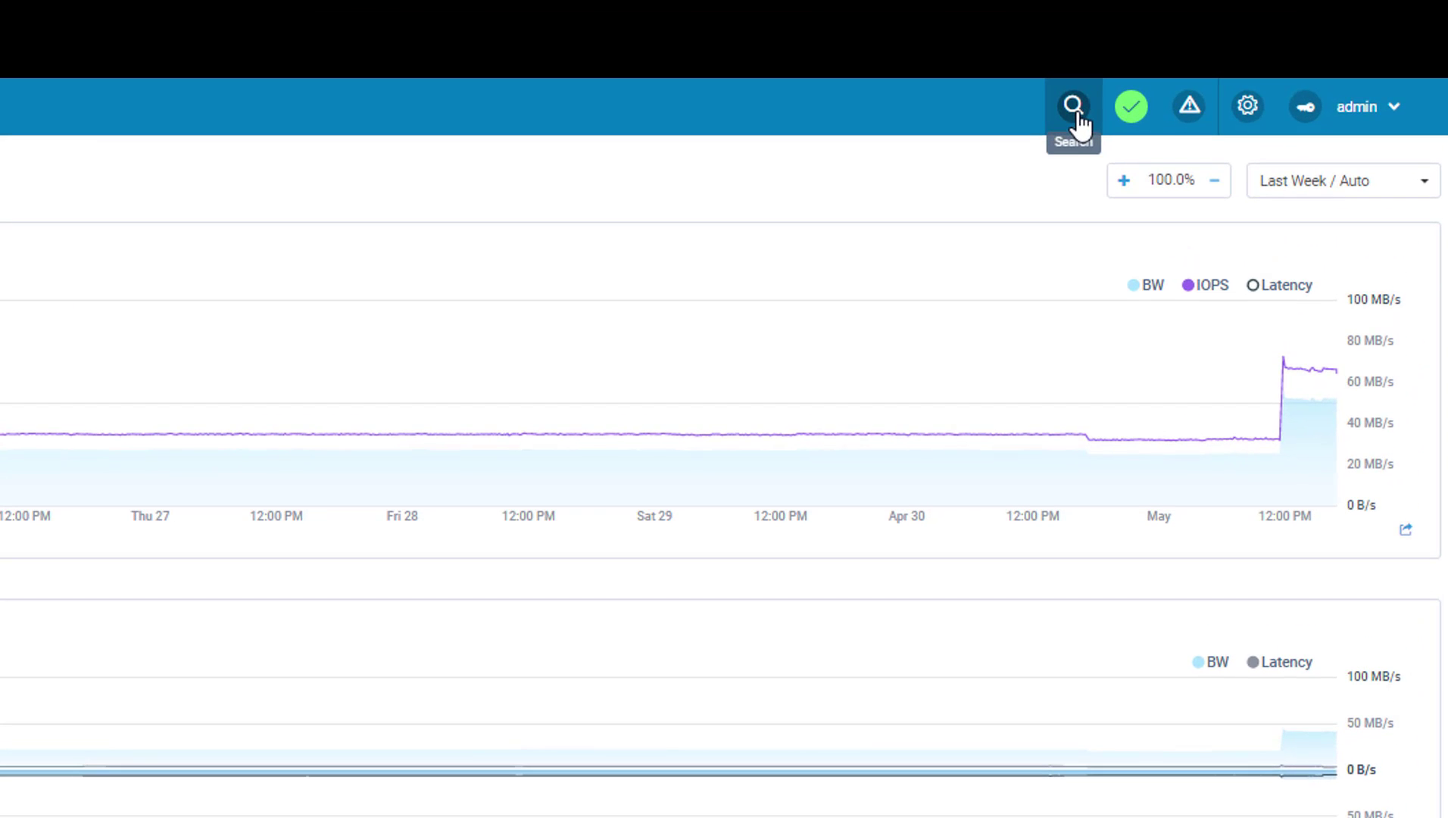
Search 'dw', open DW1's overview, and add DW2 so both volumes are compared.
left_click(1080, 115)
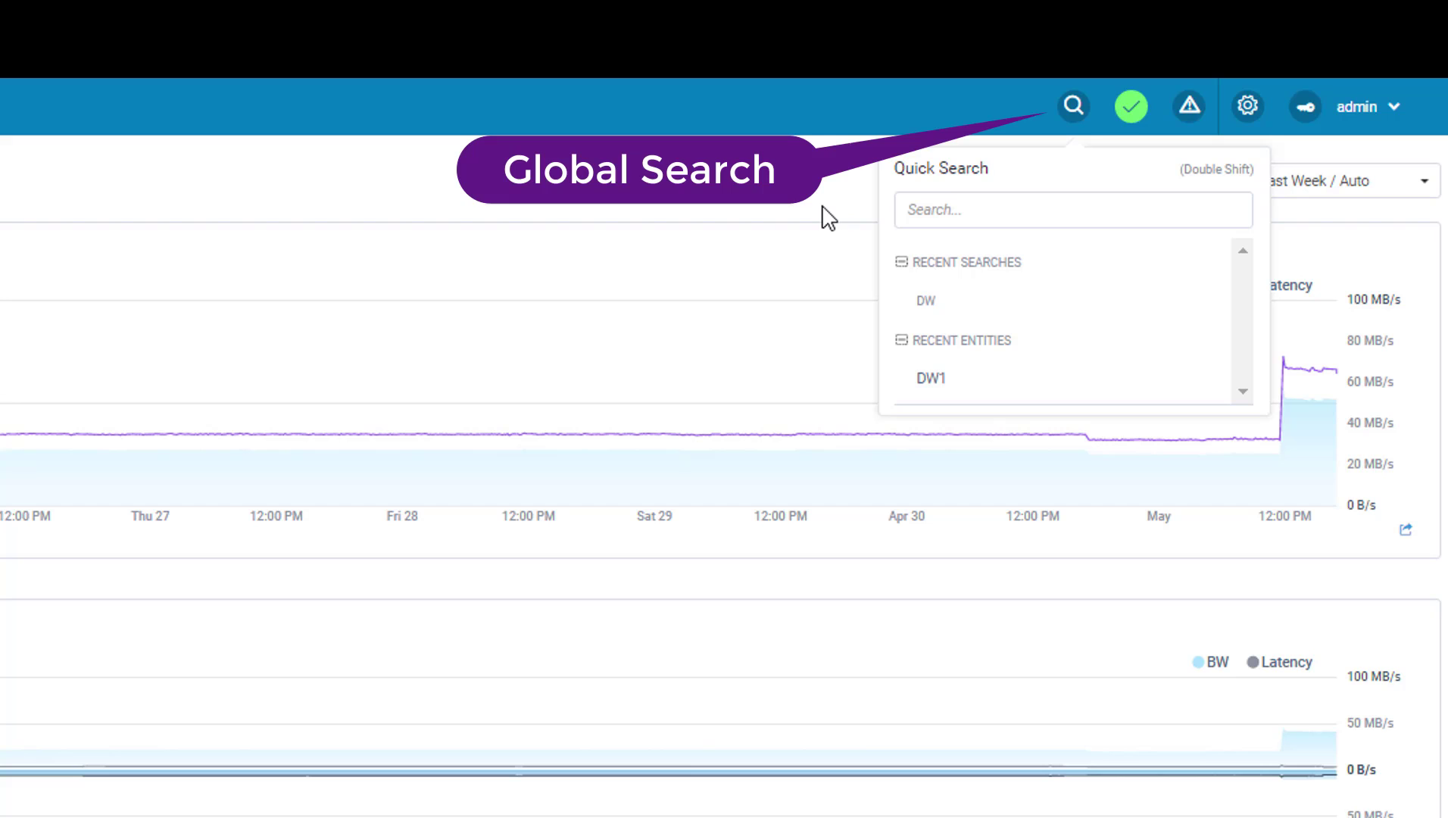
type("dw")
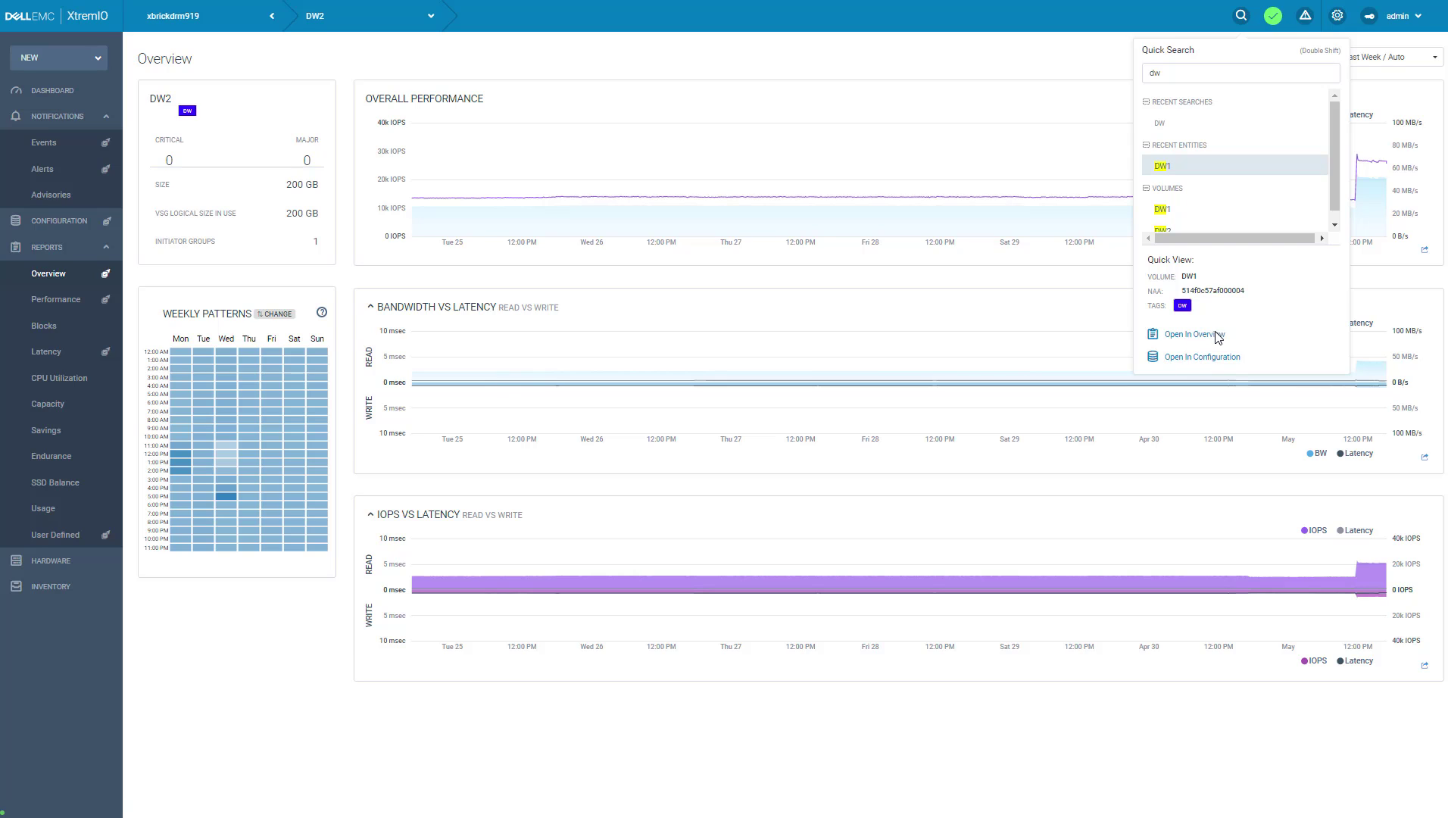
left_click(1175, 342)
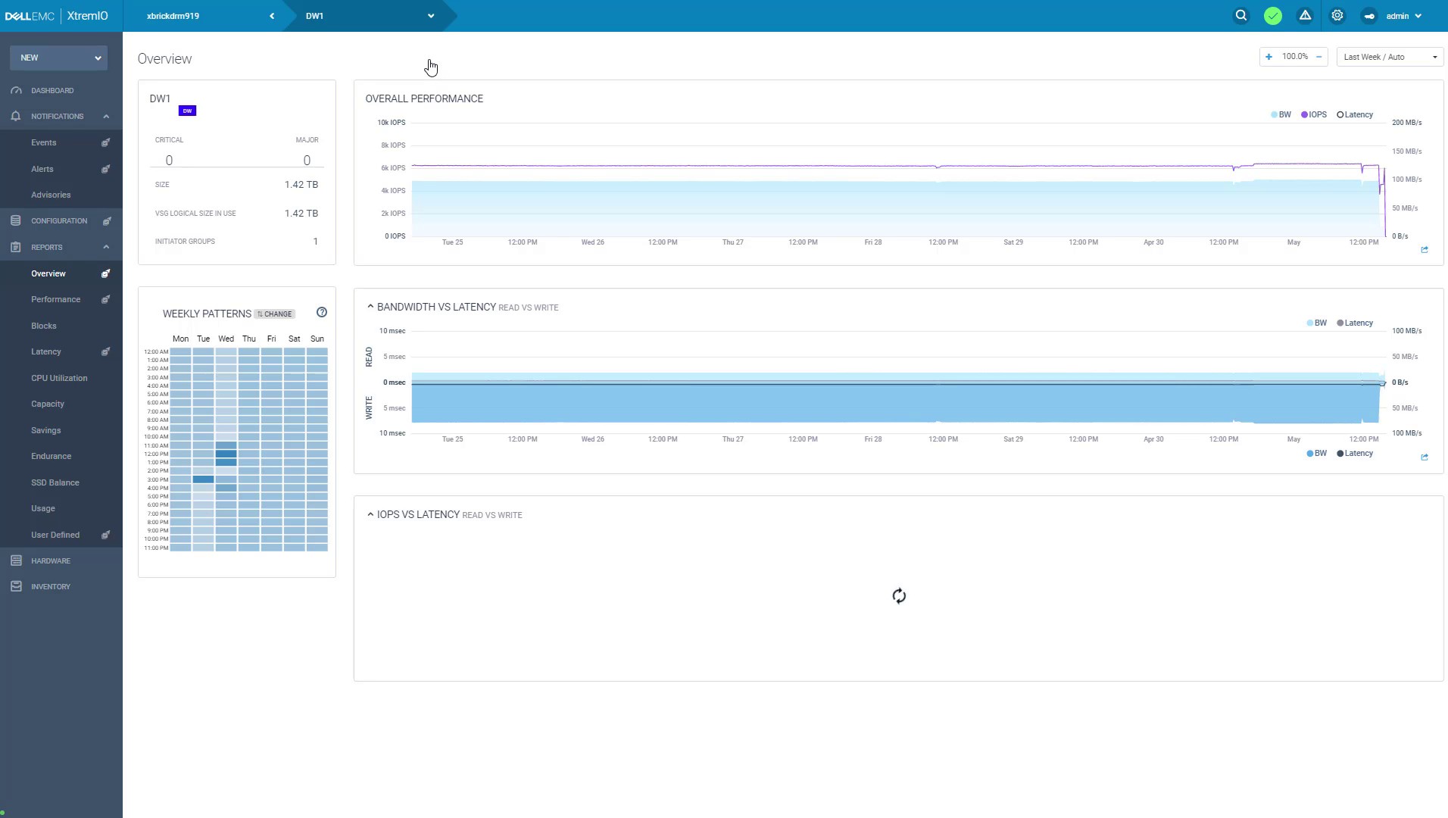
left_click(431, 16)
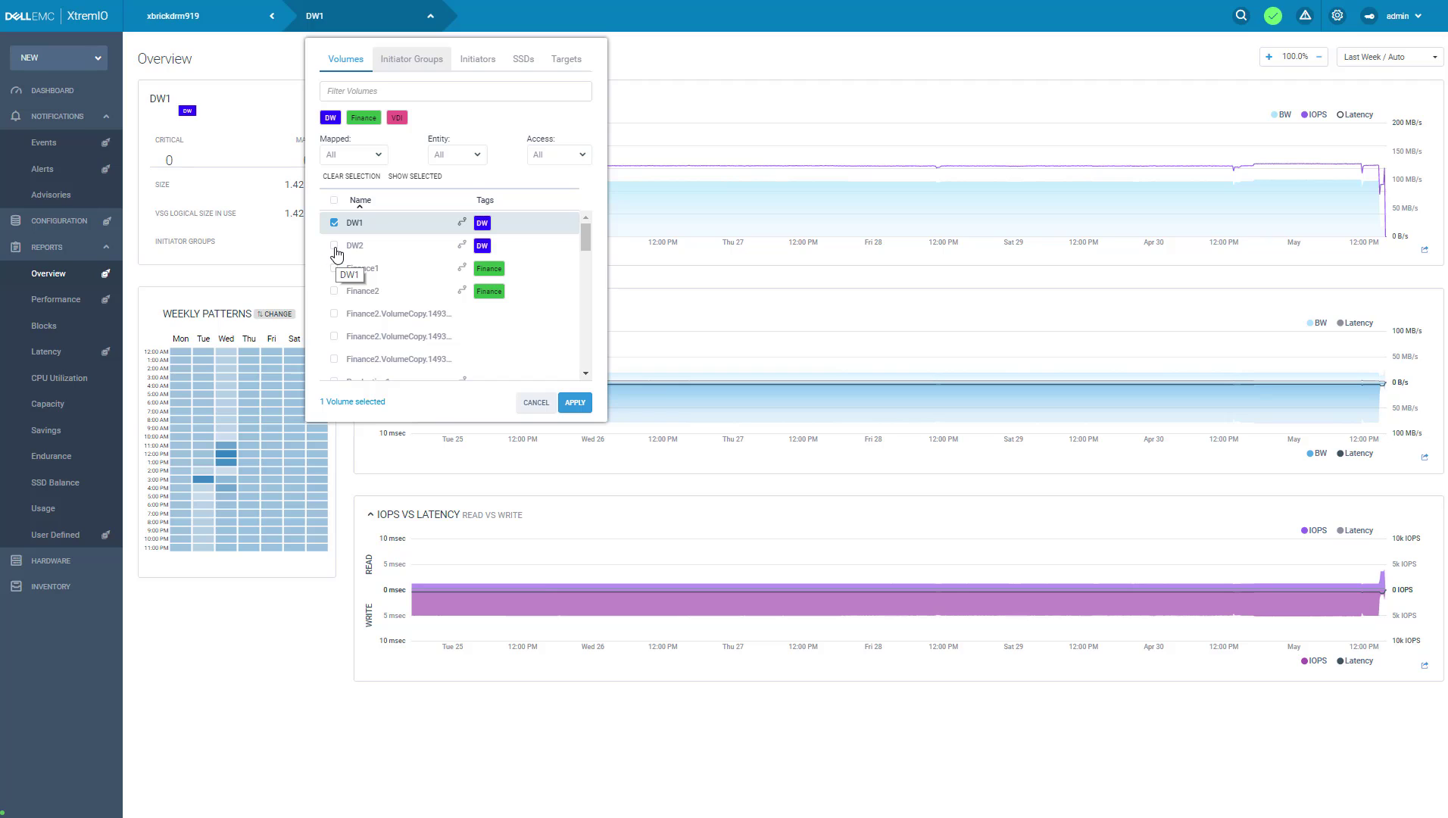
left_click(334, 246)
left_click(580, 411)
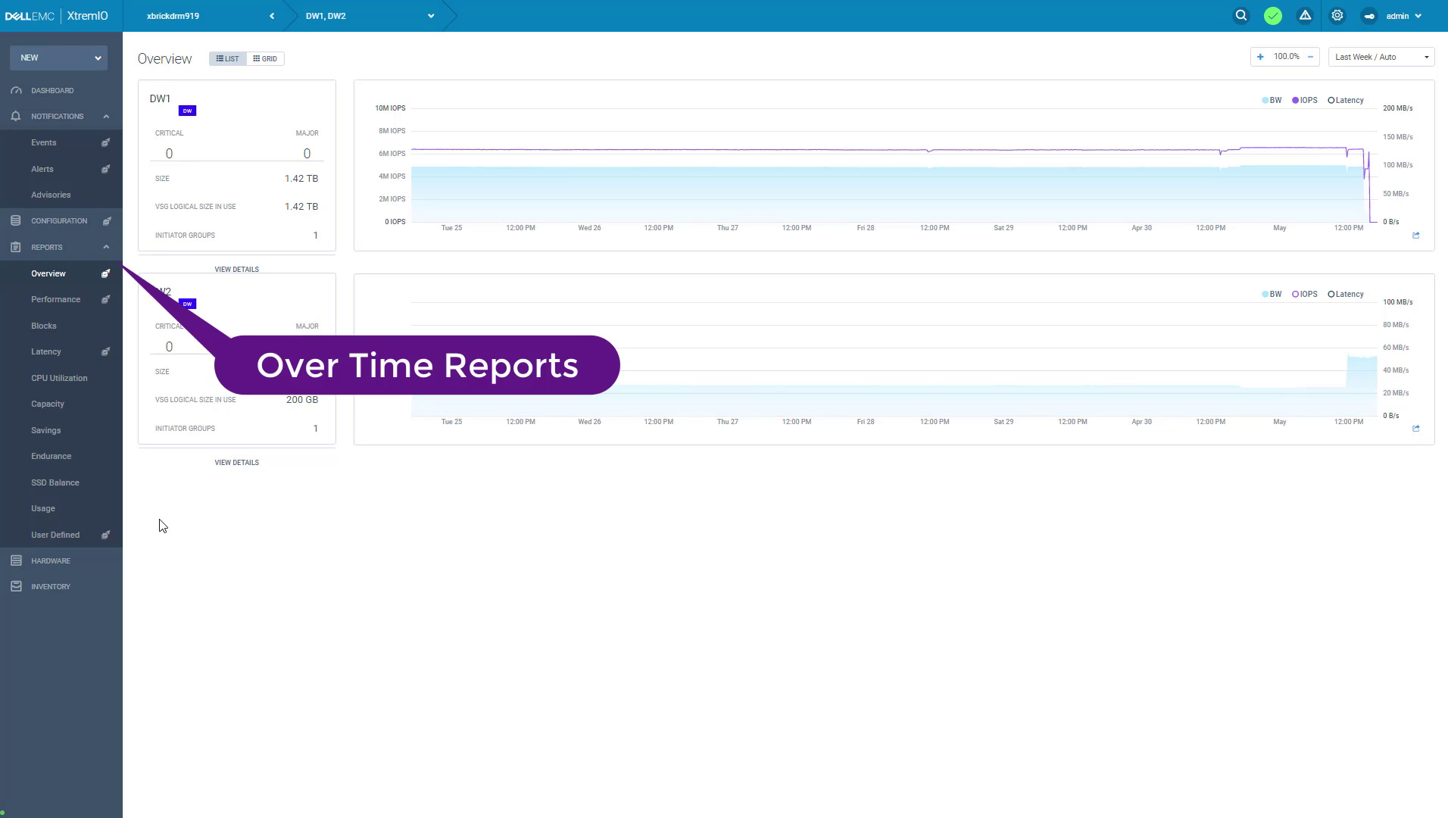
Open the Blocks report for xbrickdrm919 and jump to the 16kB latency details.
left_click(43, 335)
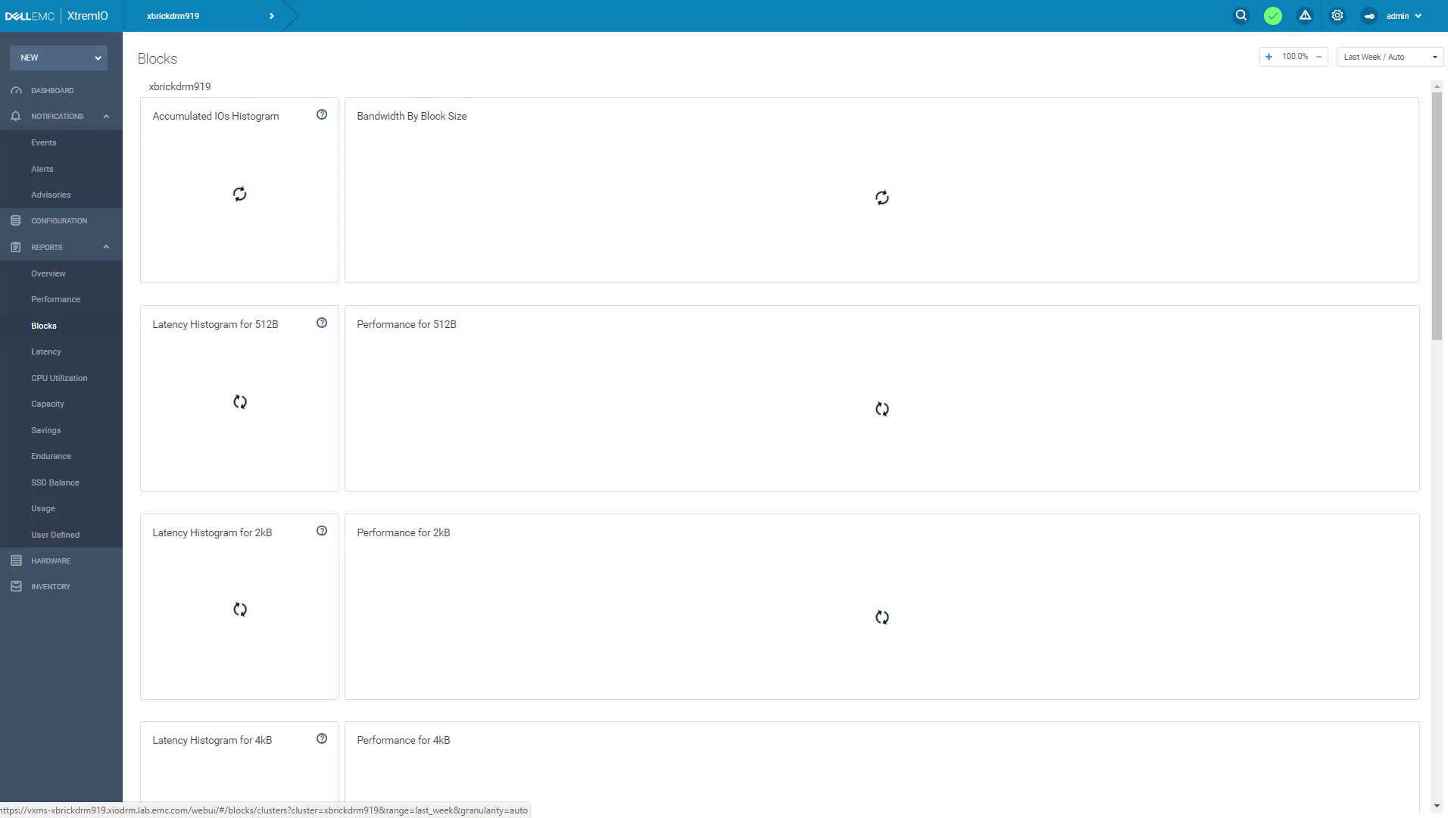
mouse_move(251, 228)
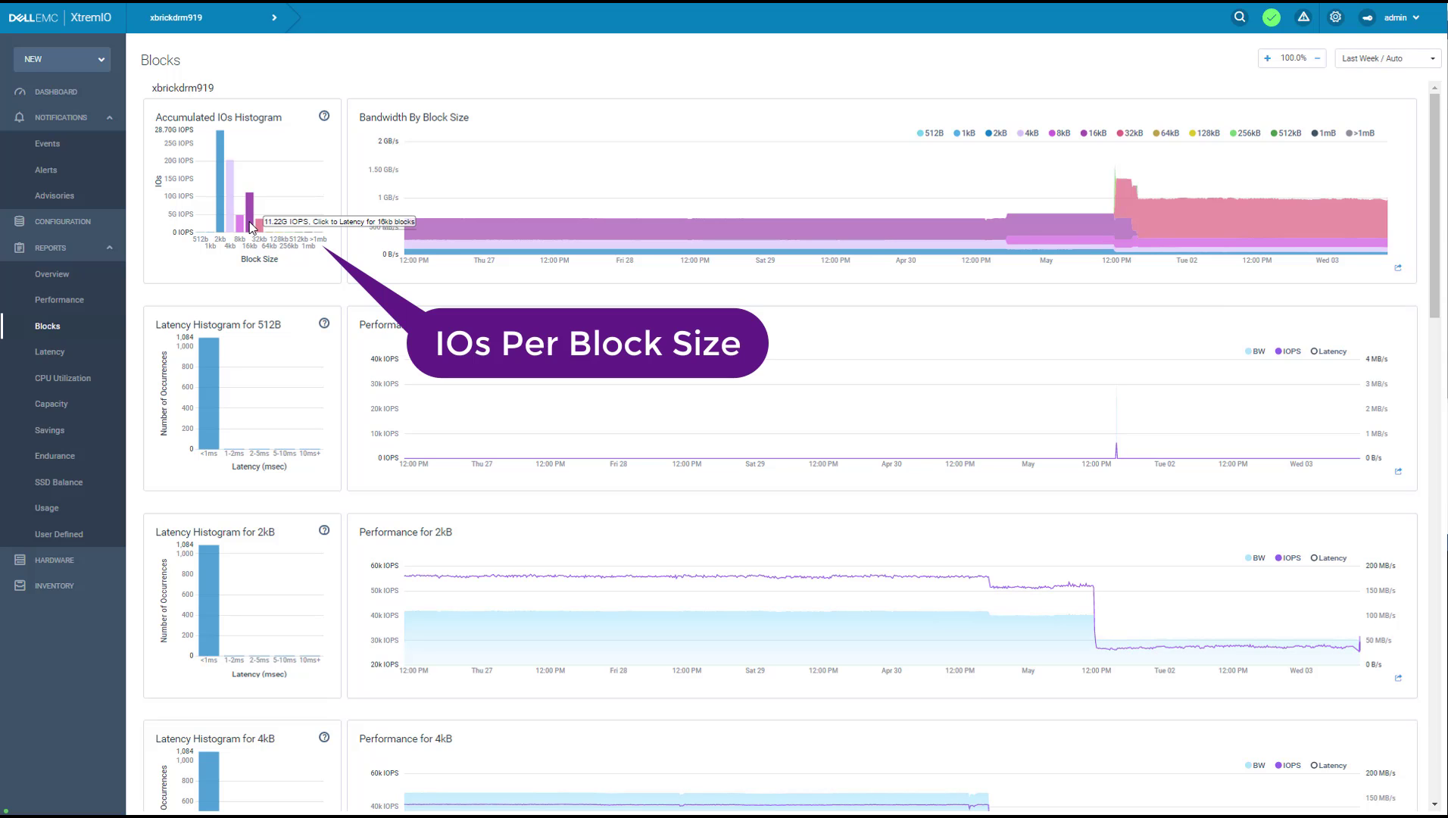
left_click(251, 227)
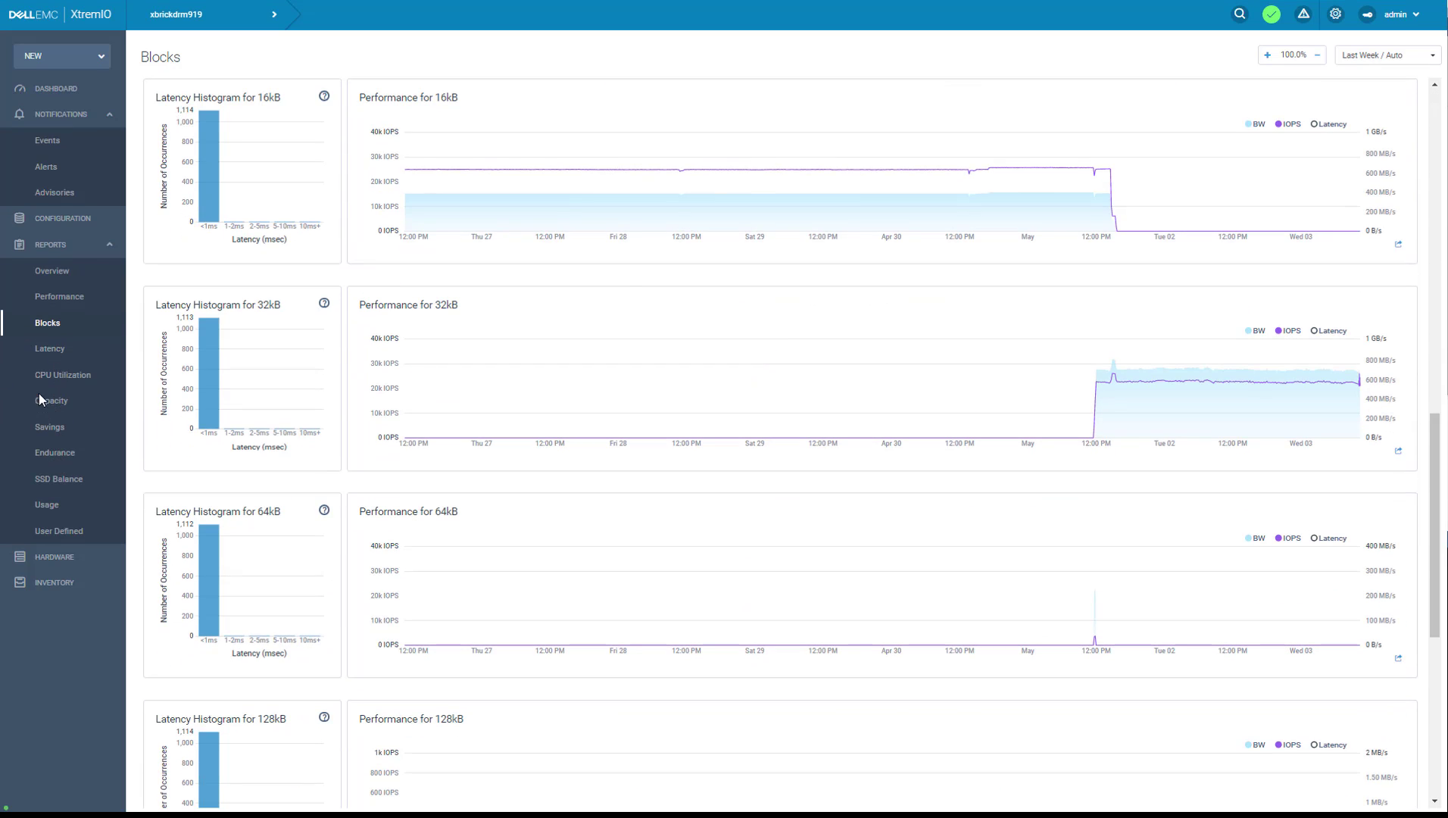
Open the SSD Balance report for cluster xbrickdrm919.
left_click(68, 481)
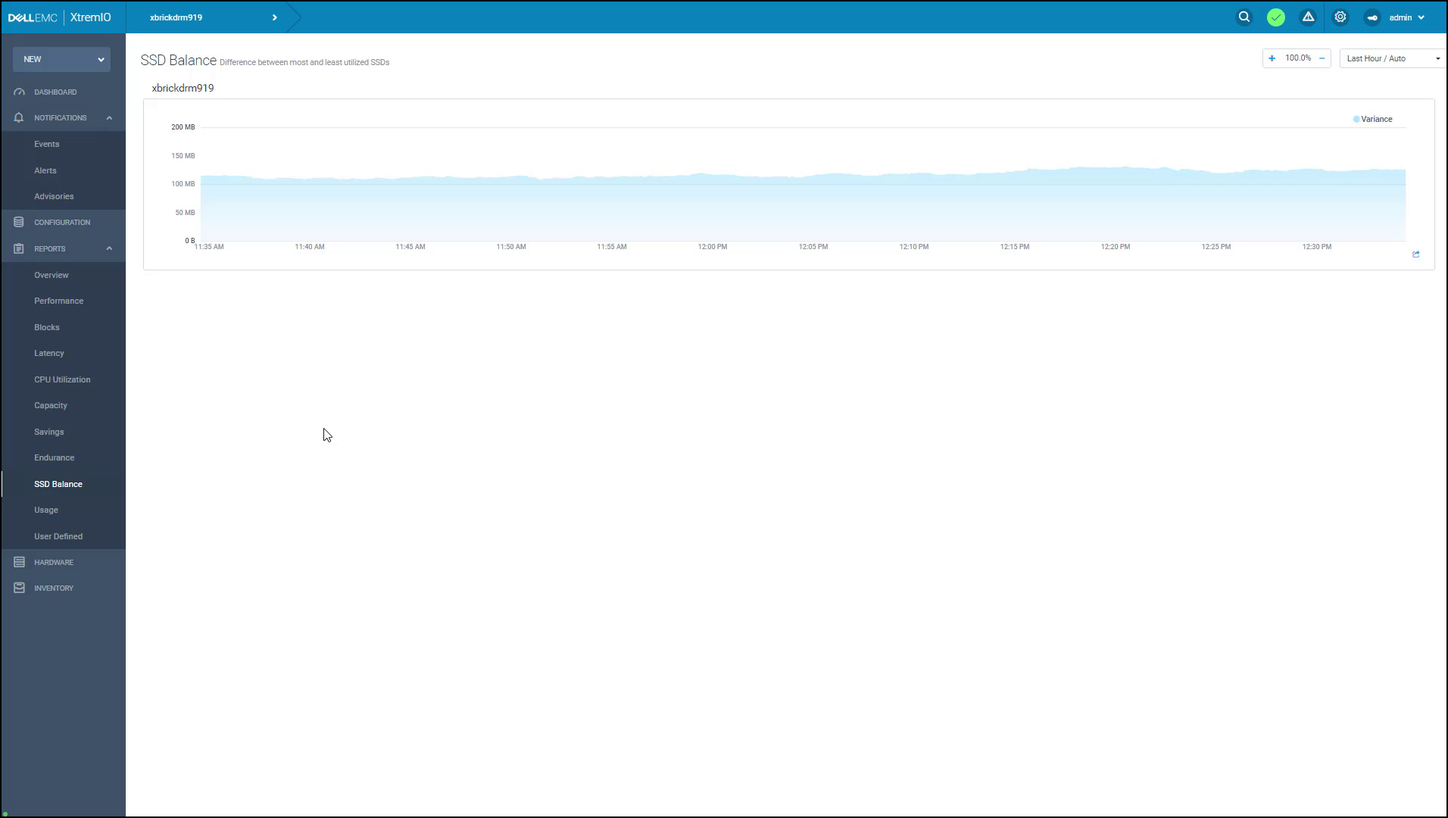
Inspect the X1-SC1 storage controller in the Hardware view.
left_click(61, 565)
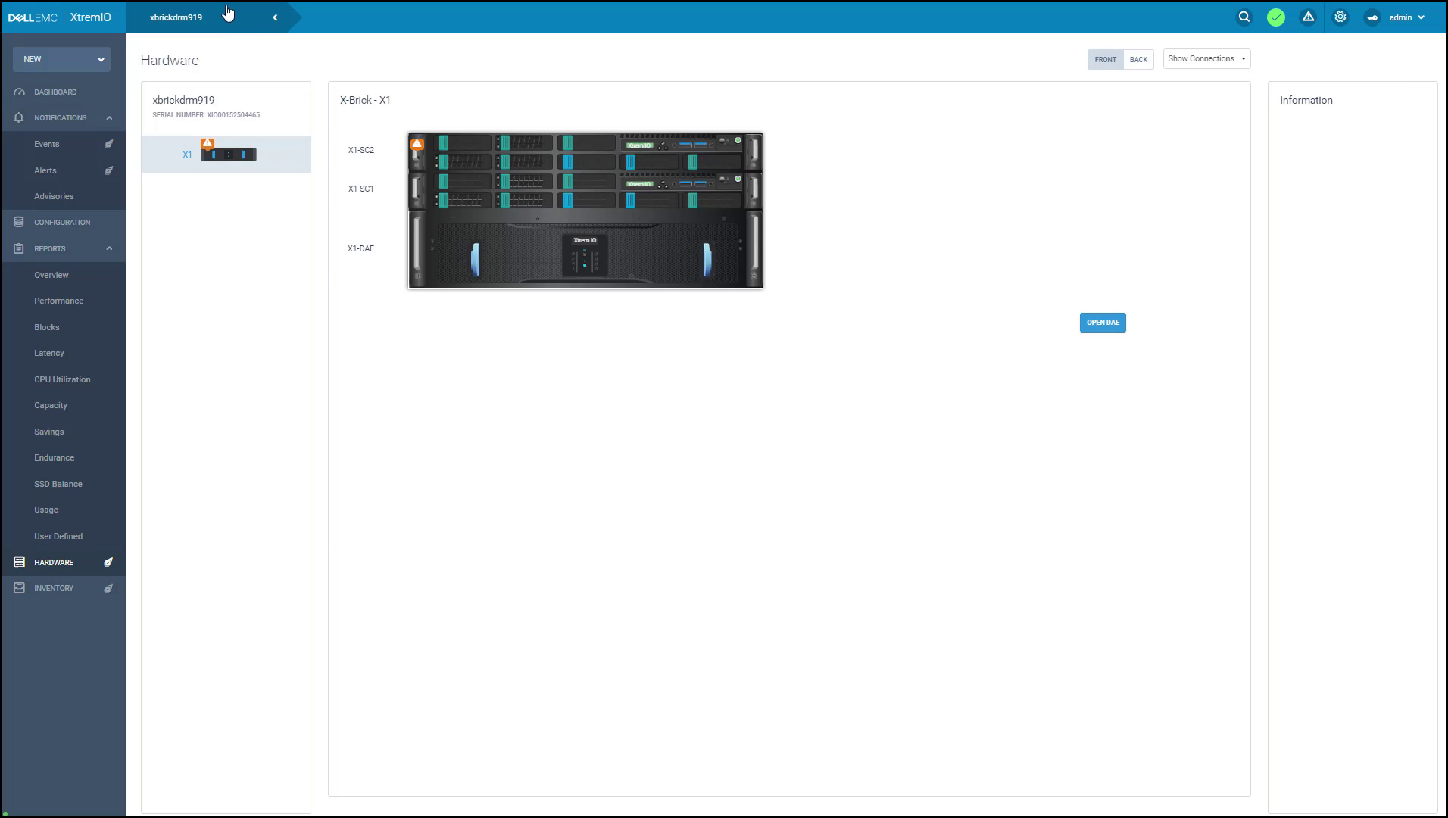
left_click(667, 203)
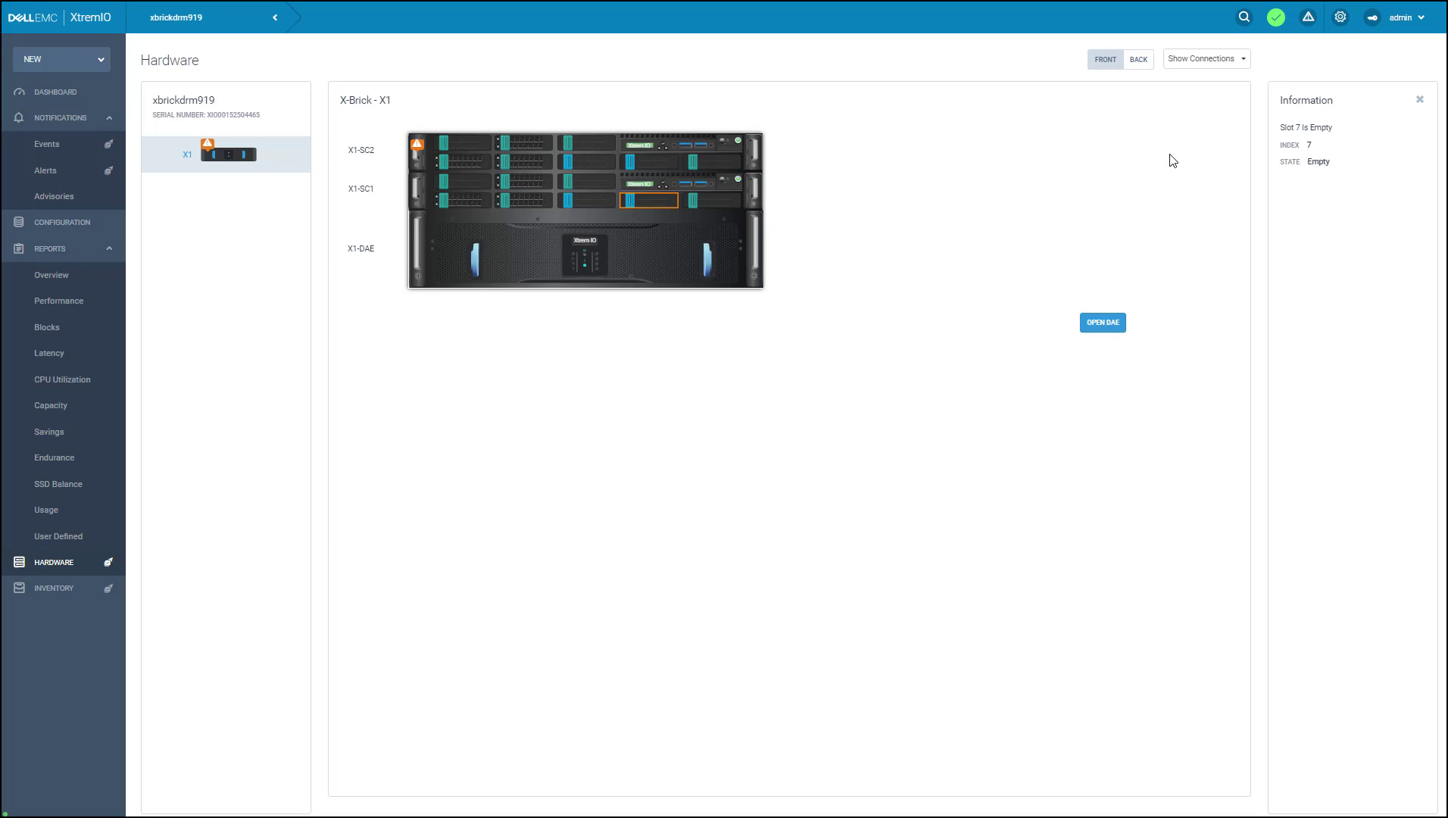
left_click(761, 198)
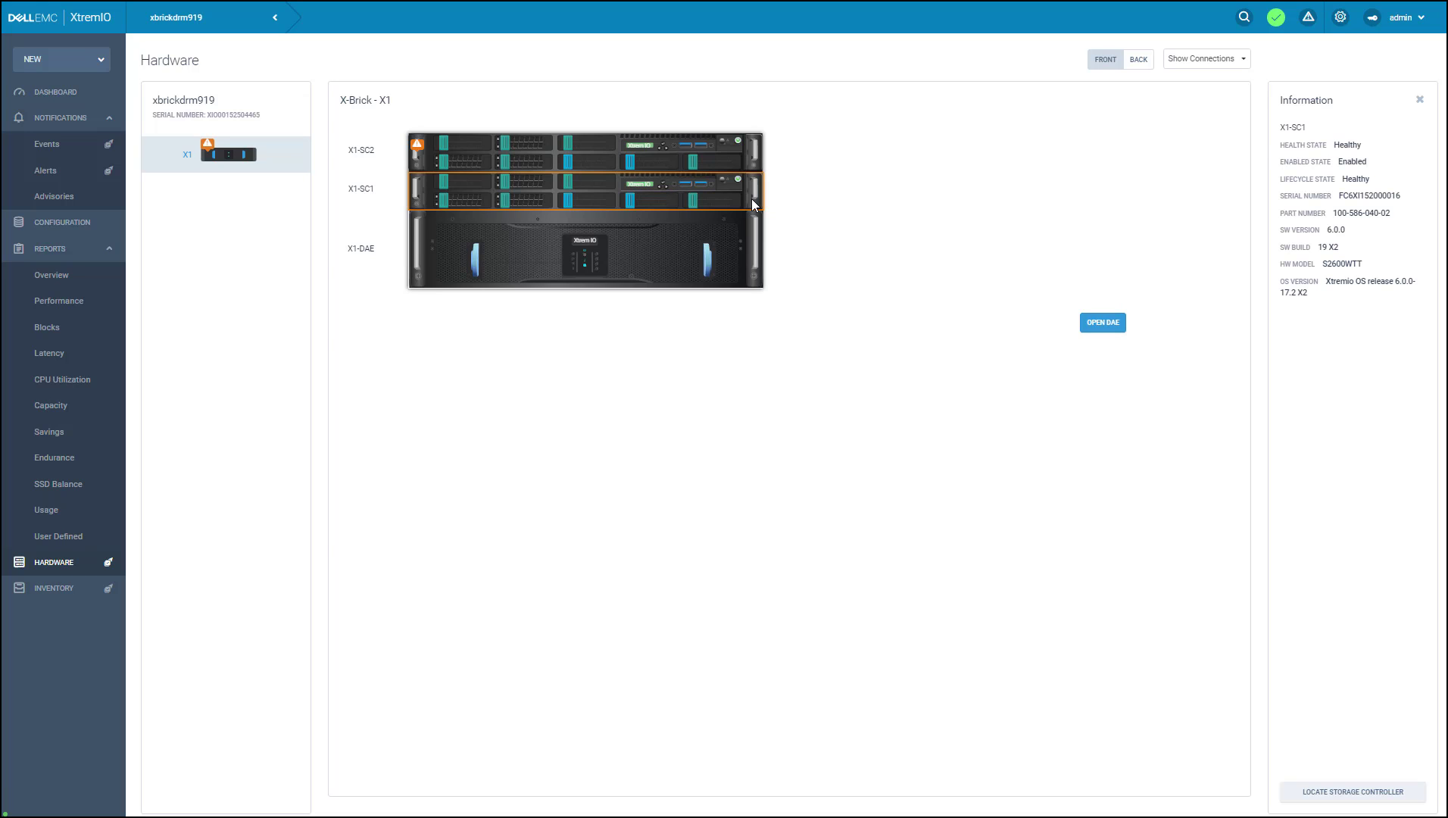
Open the disk enclosure and view details of the SSDs in slots 34, 16 and 12.
left_click(1103, 328)
left_click(701, 234)
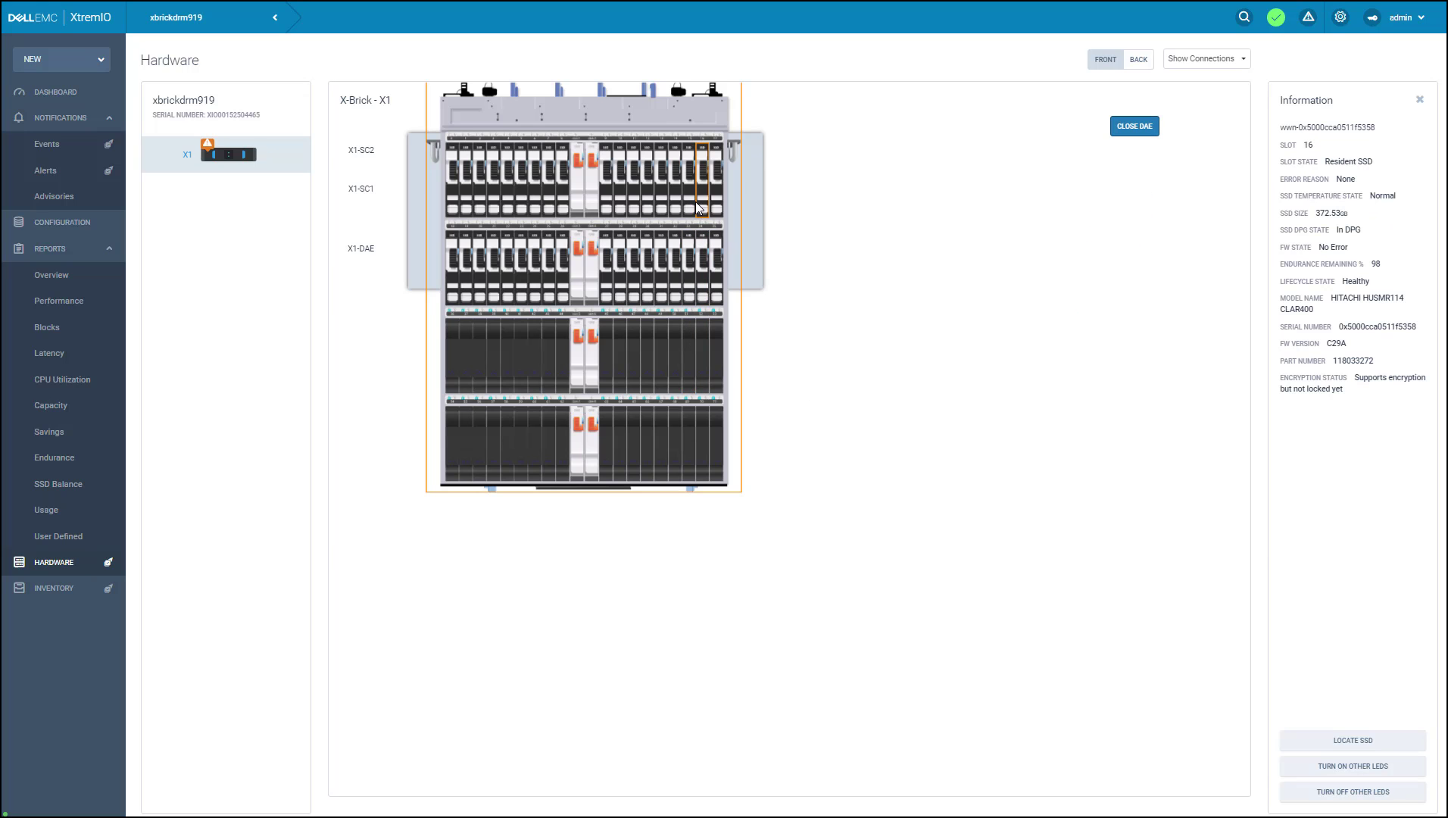
left_click(701, 202)
left_click(647, 182)
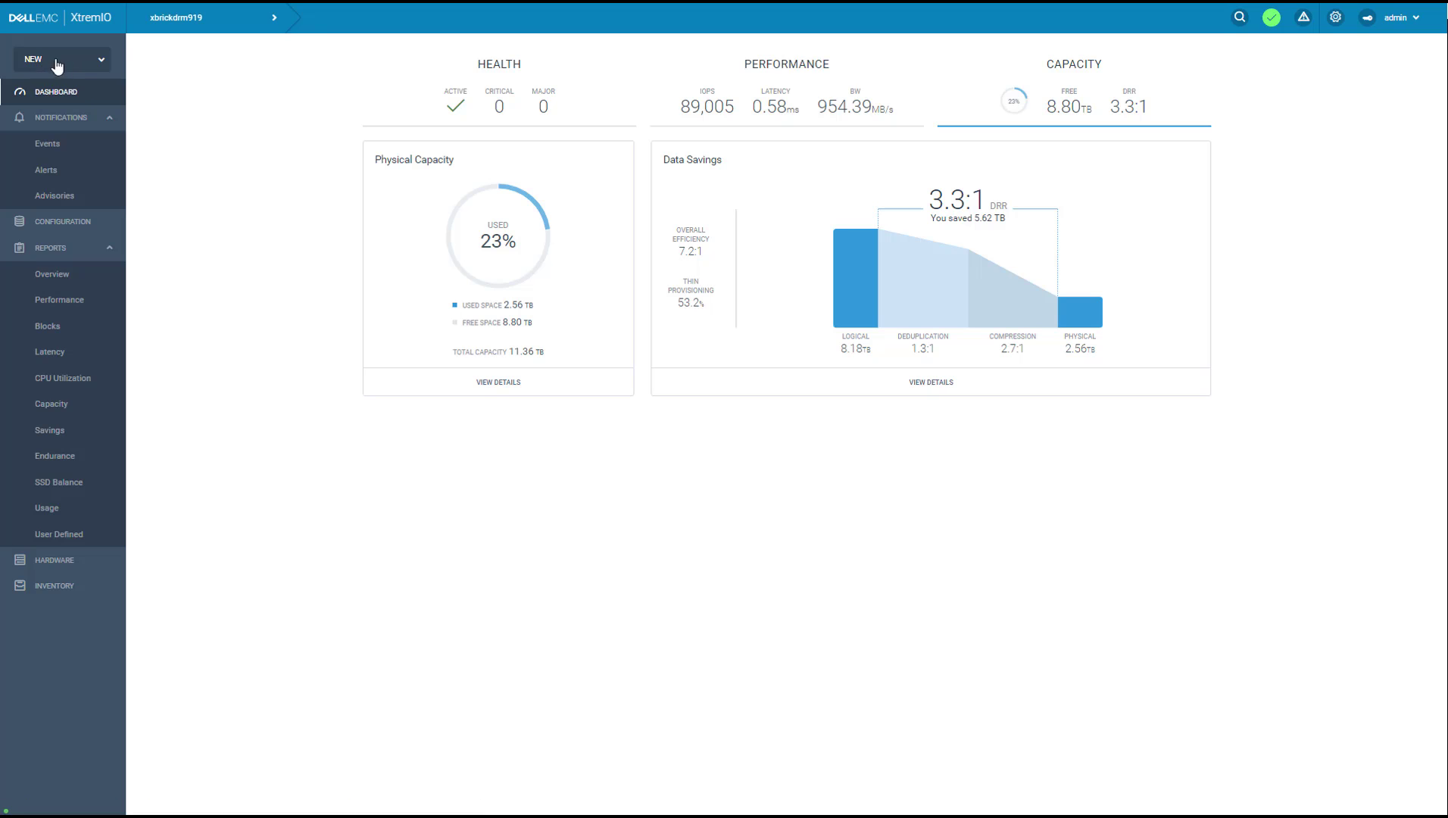
Start a new batch of 4 volumes with the name prefix Oracle.
left_click(84, 65)
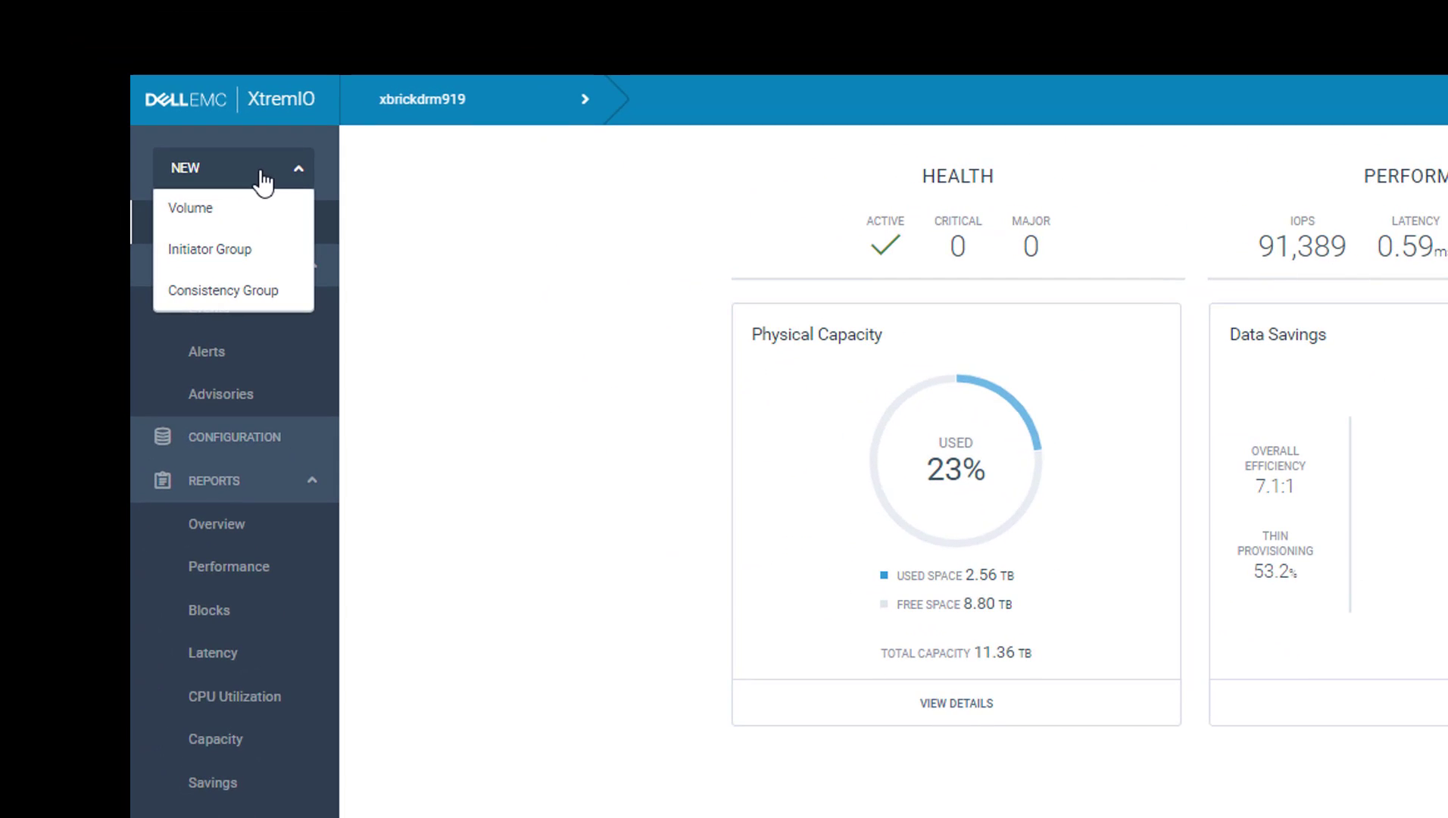
left_click(708, 288)
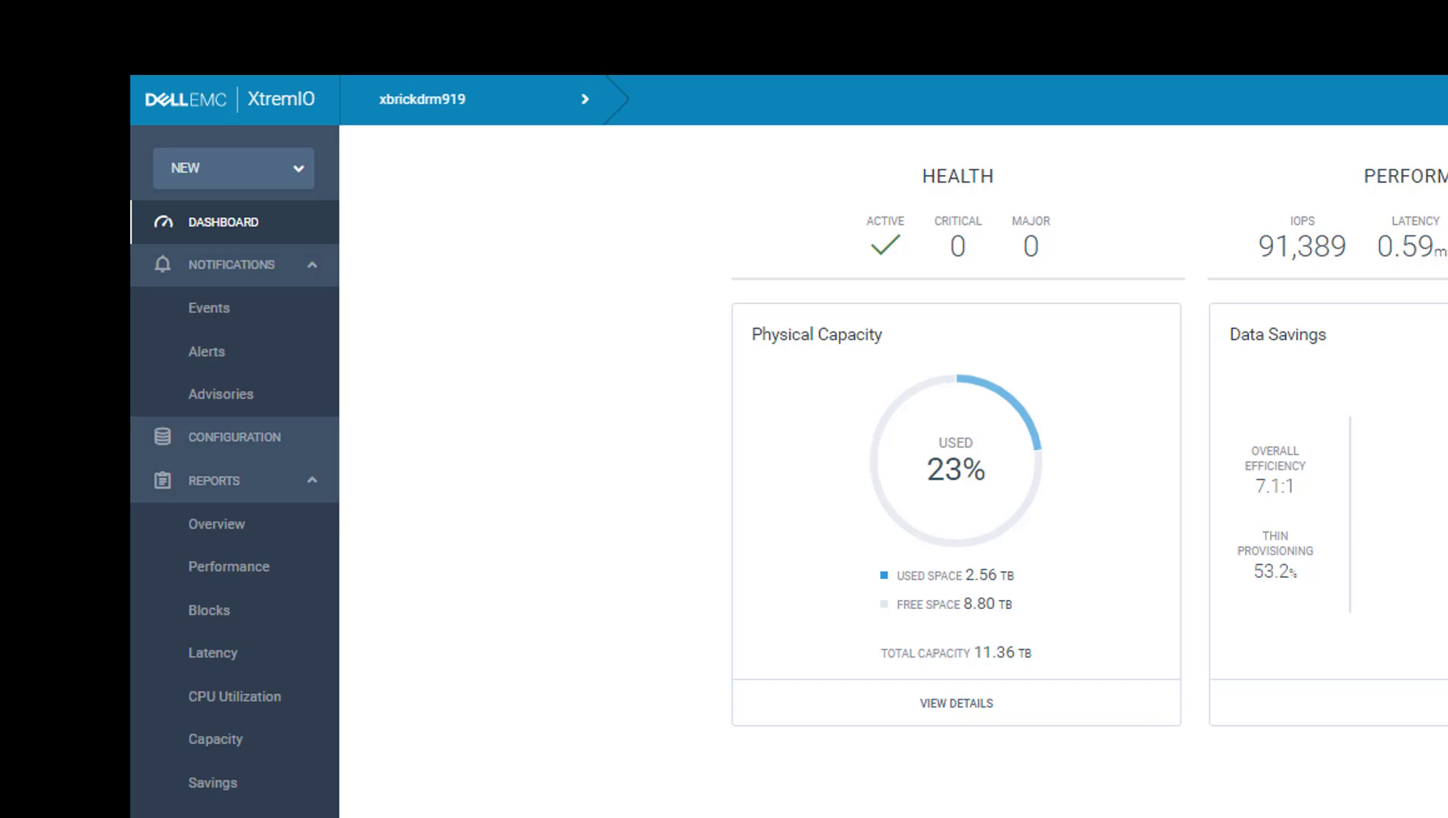
double_click(1159, 555)
type("4")
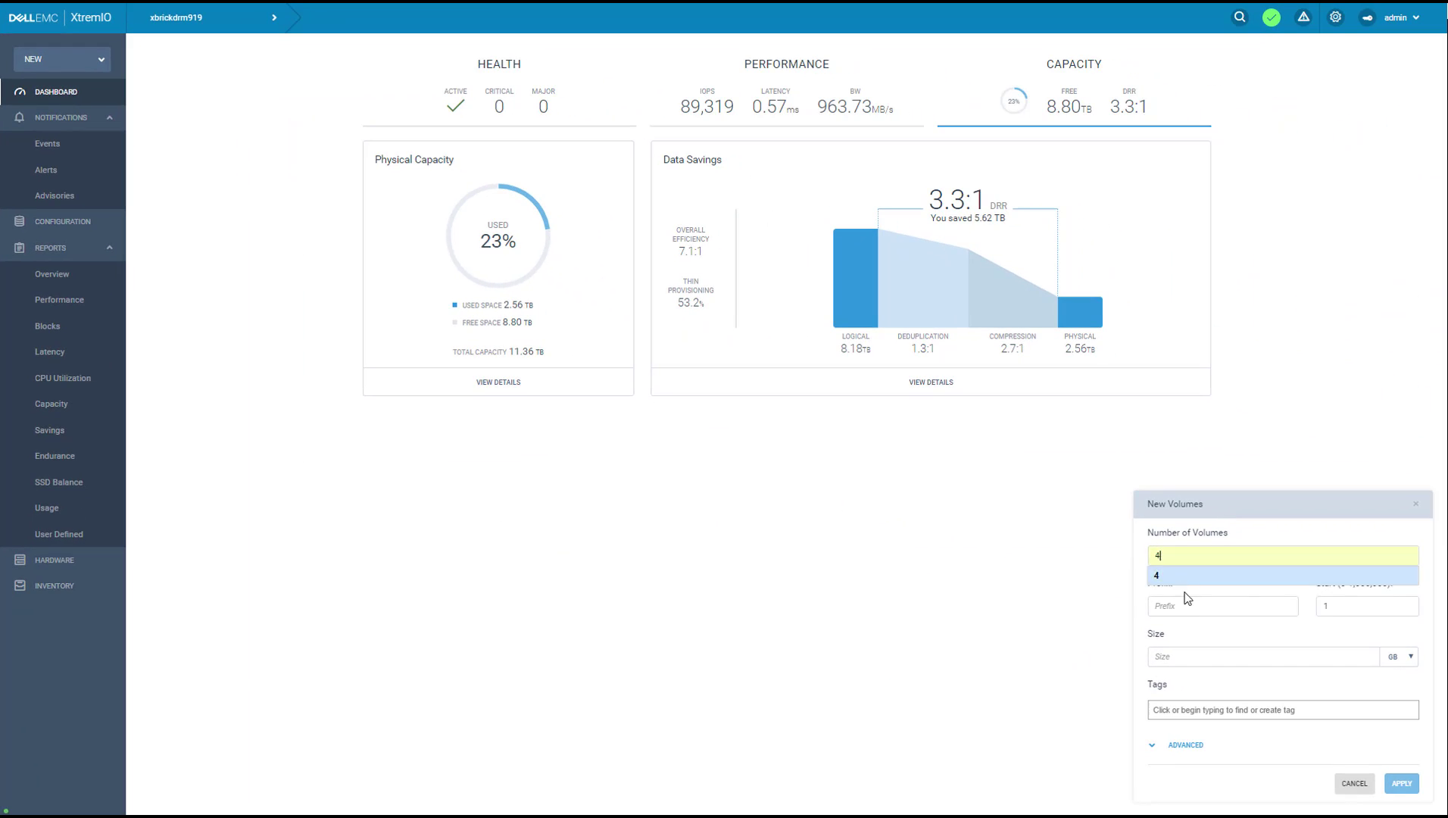
left_click(1187, 604)
type("Orax")
type("e")
key("BackSpace")
type("le")
Set each volume to 1 TB, tag them Oracle, and create them.
left_click(1293, 658)
type("1")
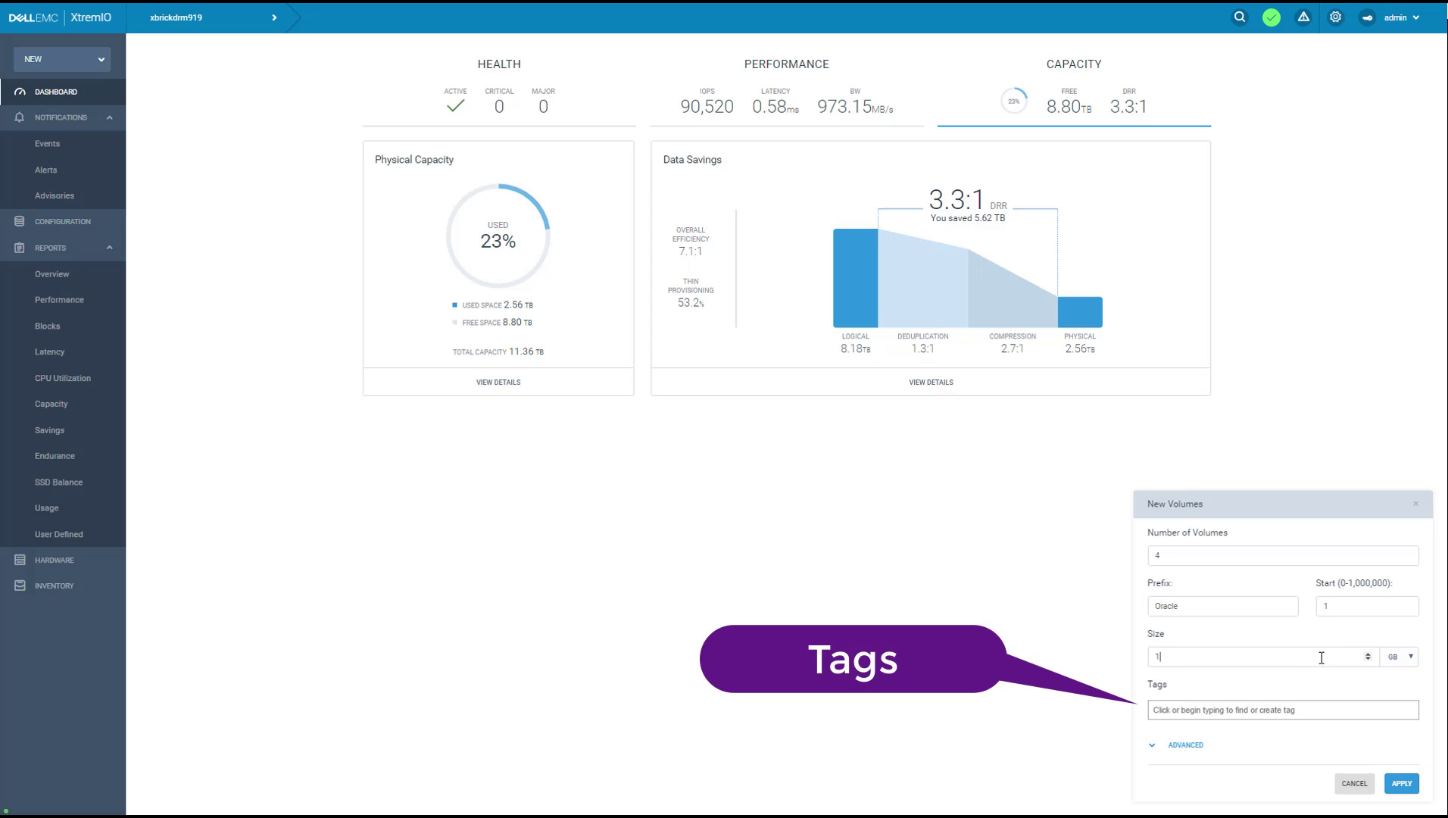
left_click(1401, 656)
left_click(1389, 718)
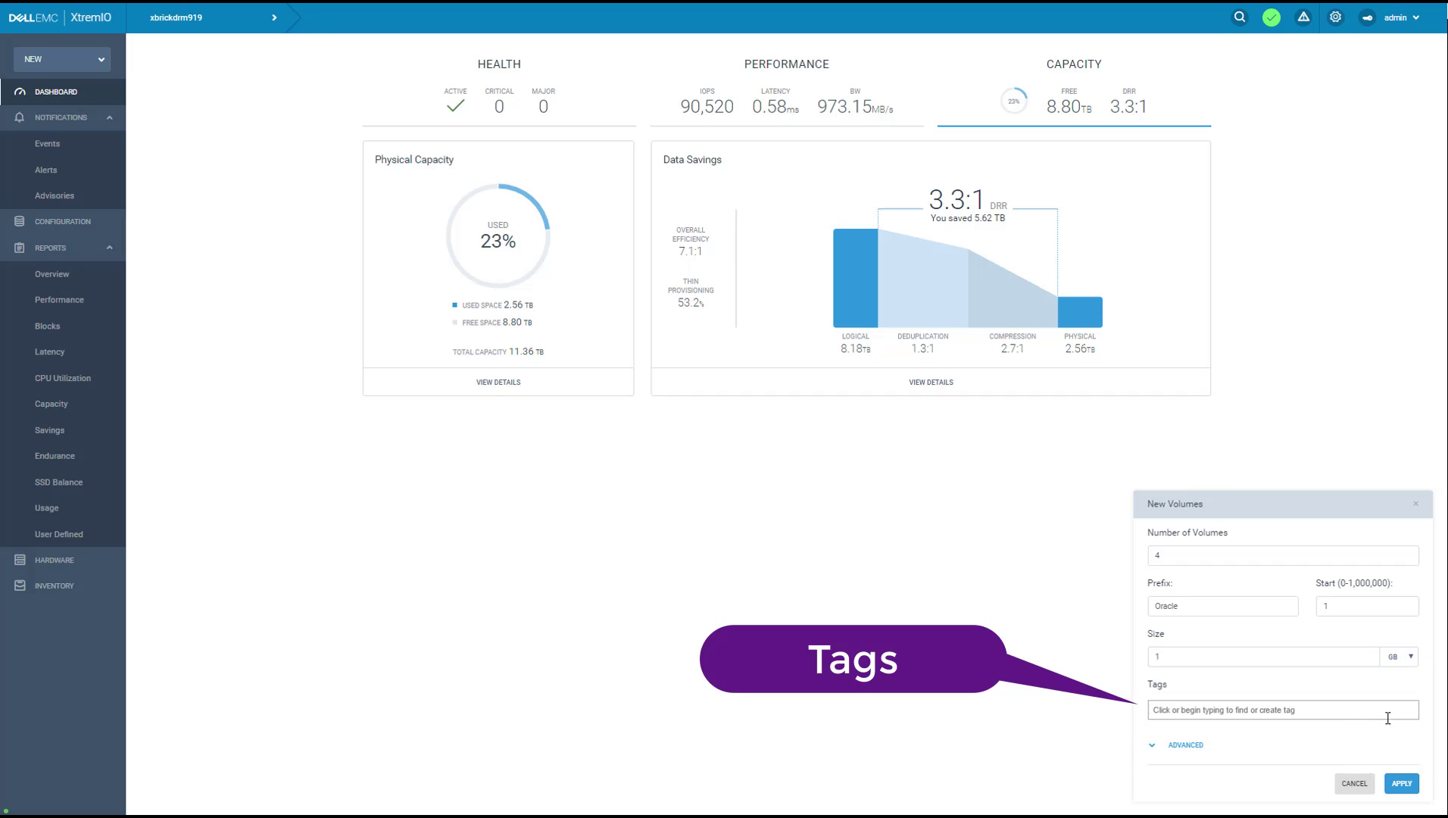
left_click(1331, 713)
type("o")
left_click(1168, 737)
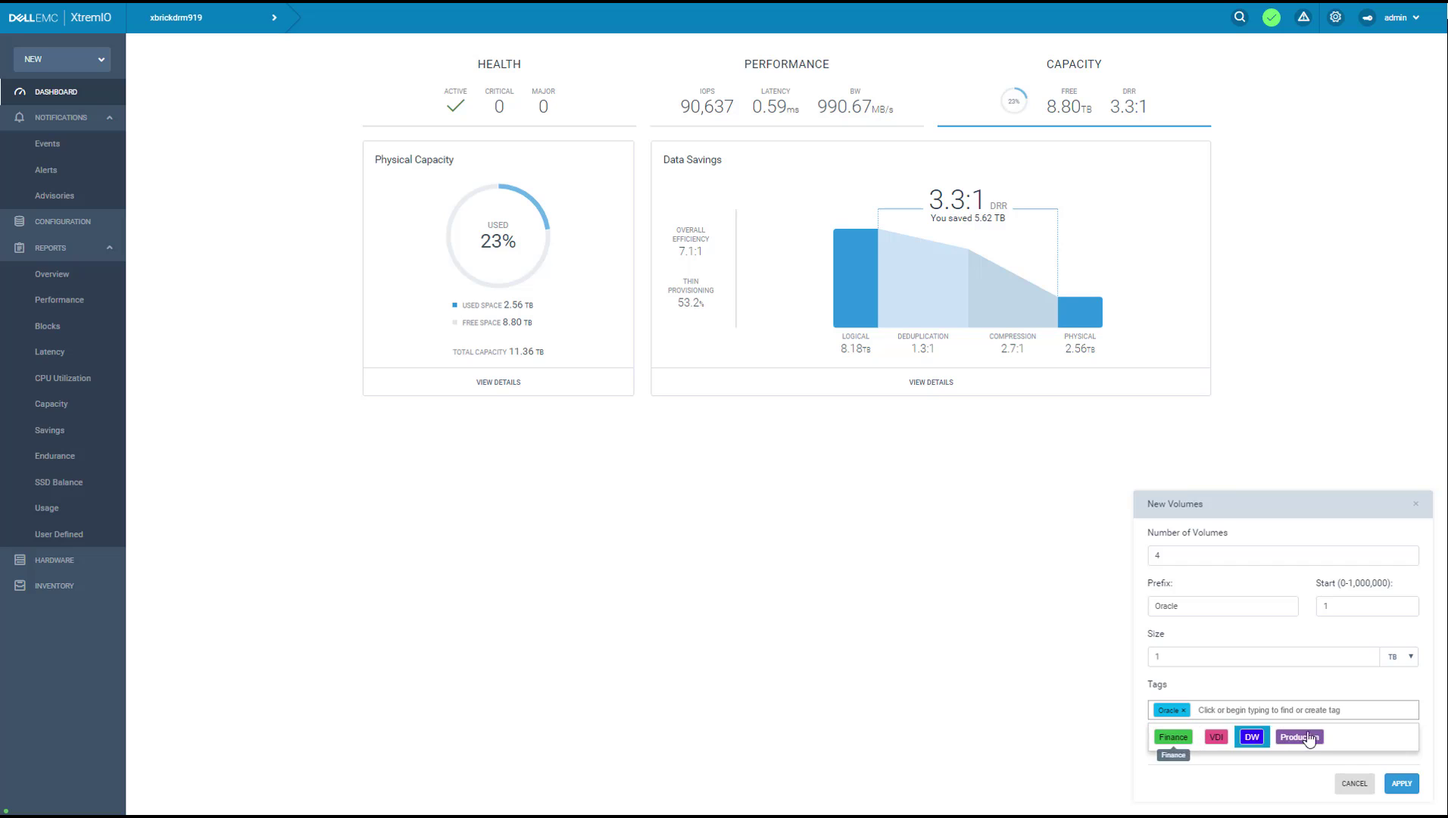
left_click(1401, 784)
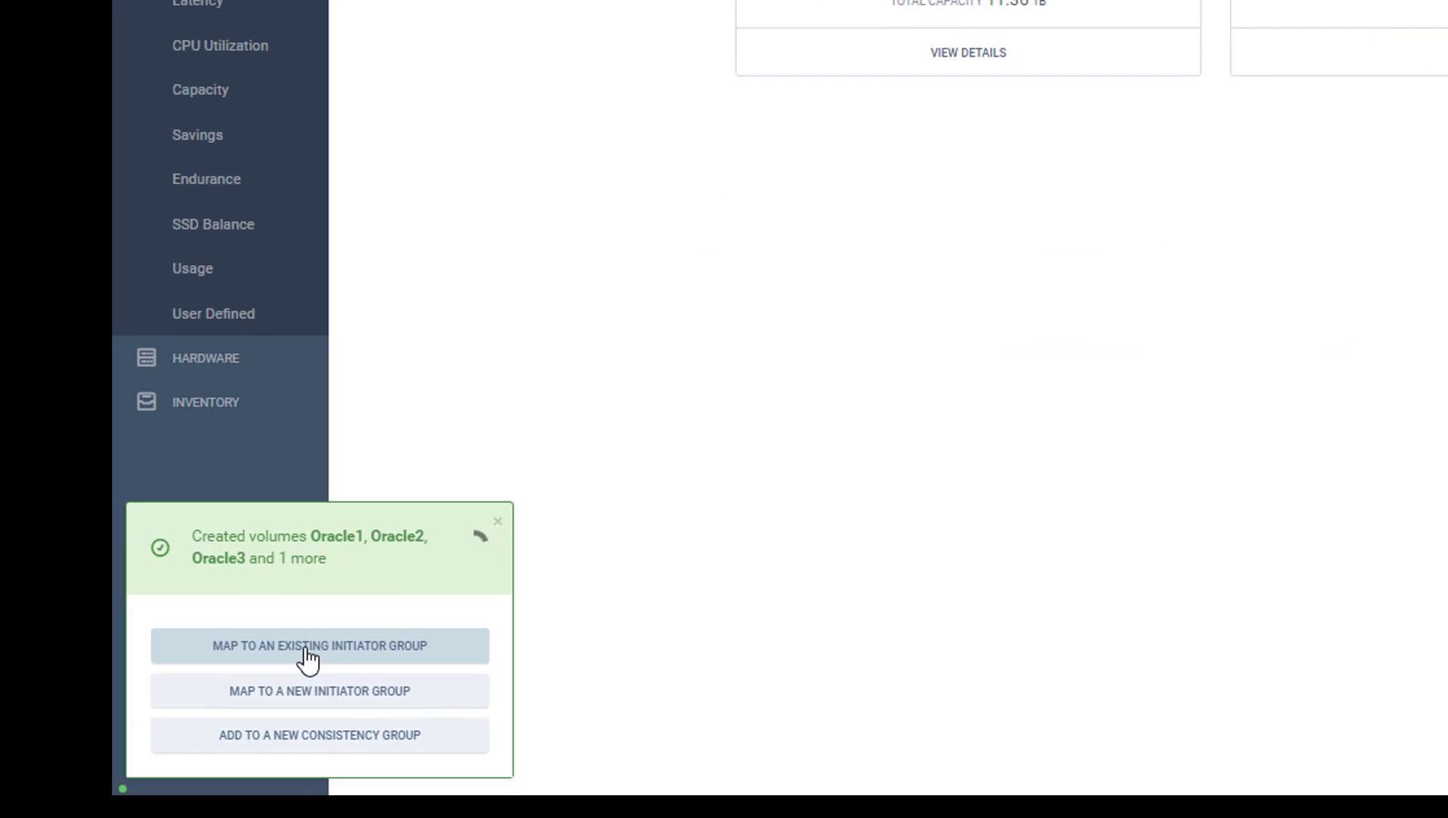
Name the new consistency group Oracle-CG, keep only the Oracle-tagged volumes, and tag the group Oracle.
left_click(322, 741)
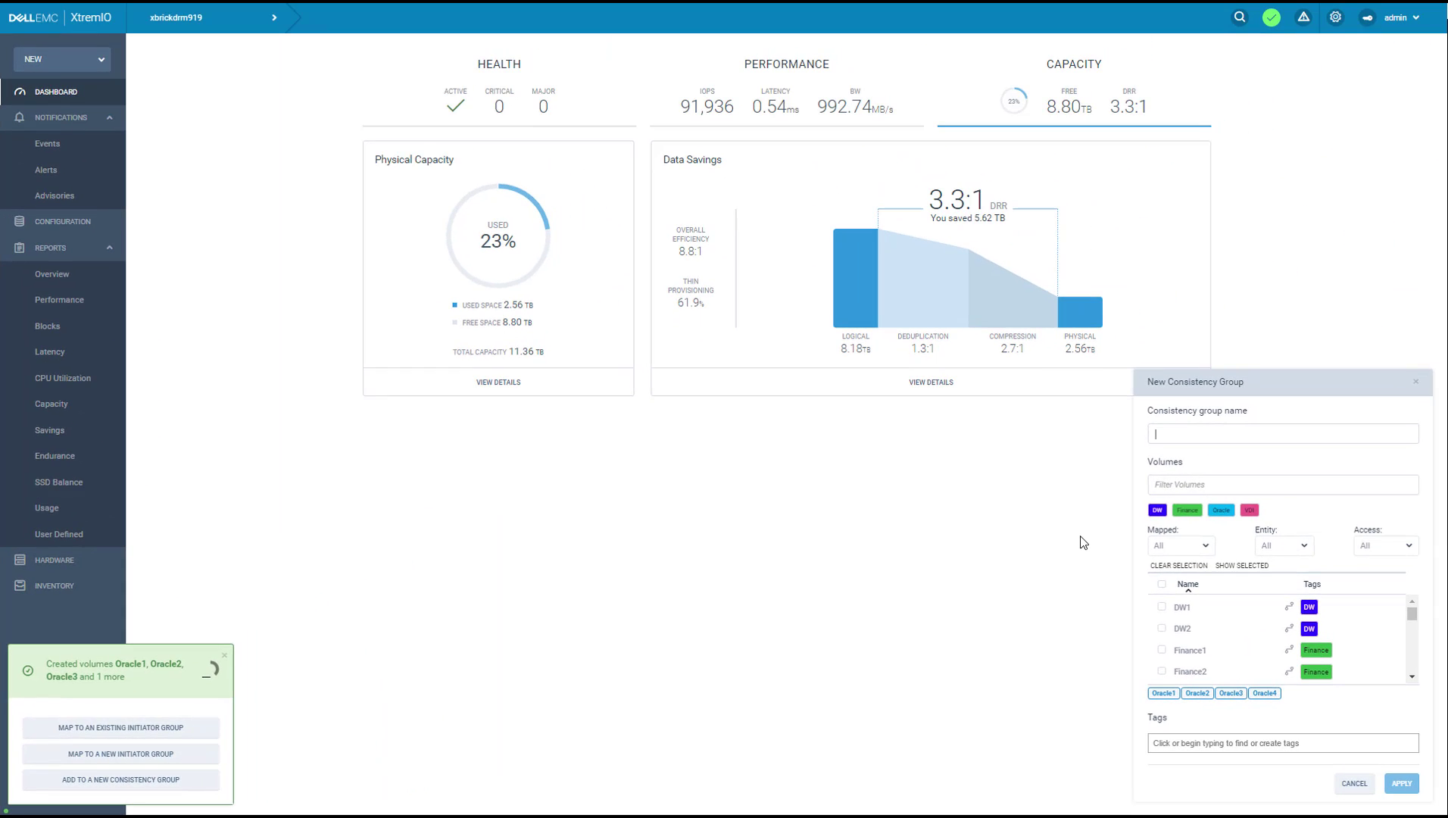
type("ORacl-e")
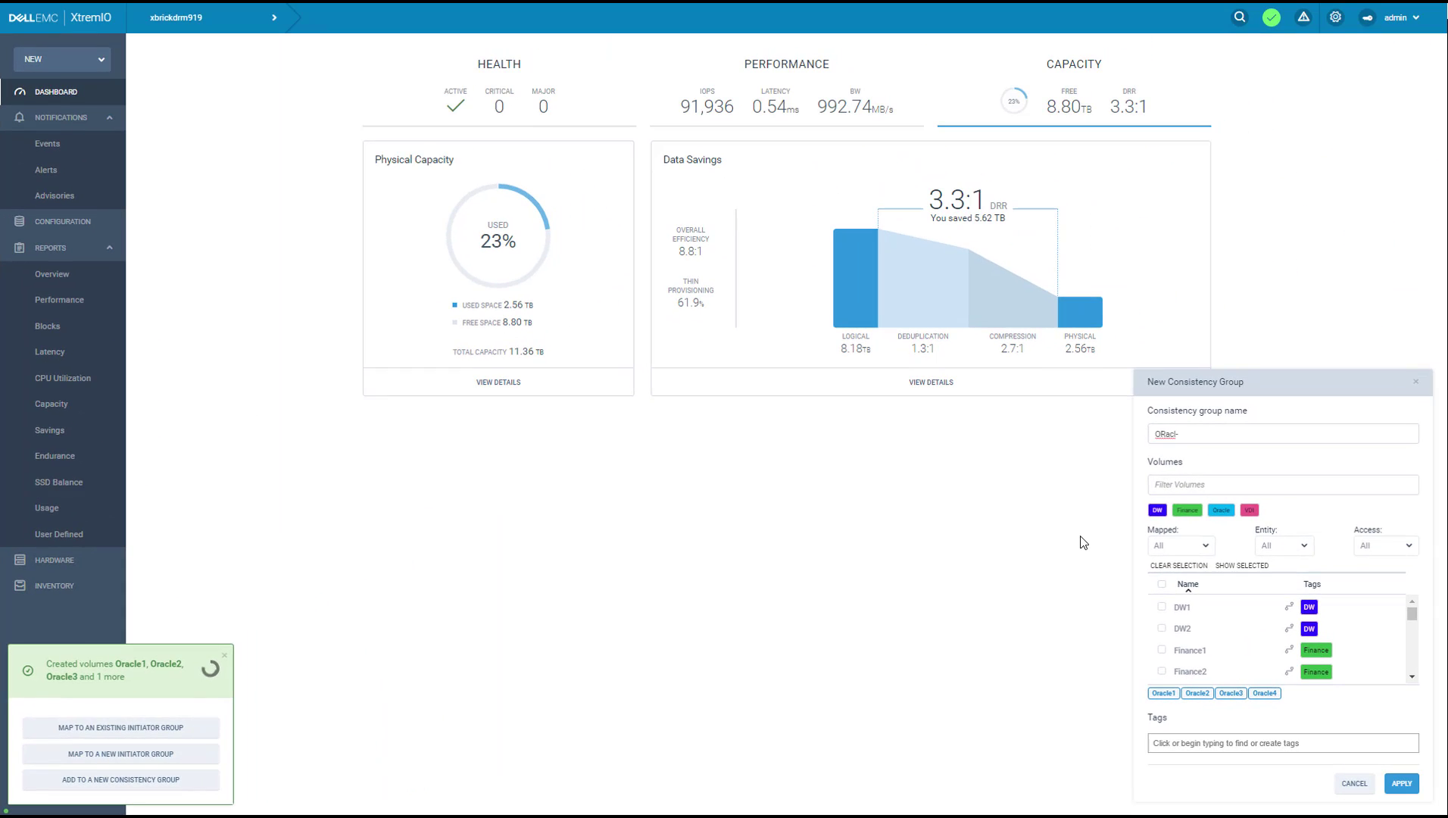
key("BackSpace")
key("BackSpace")
key("BackSpace")
key("BackSpace")
key("BackSpace")
type("ra")
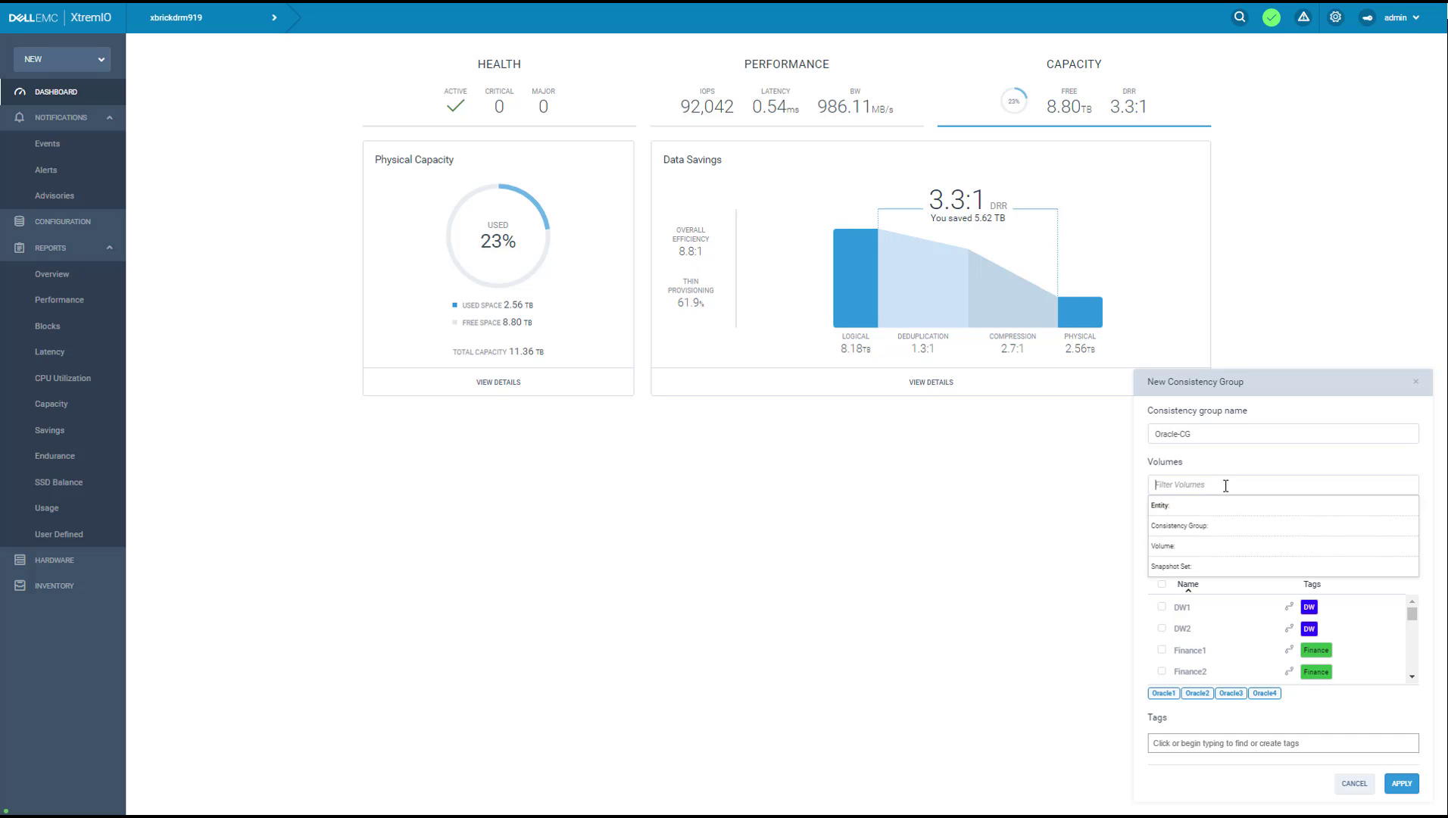
left_click(1225, 504)
left_click(1223, 510)
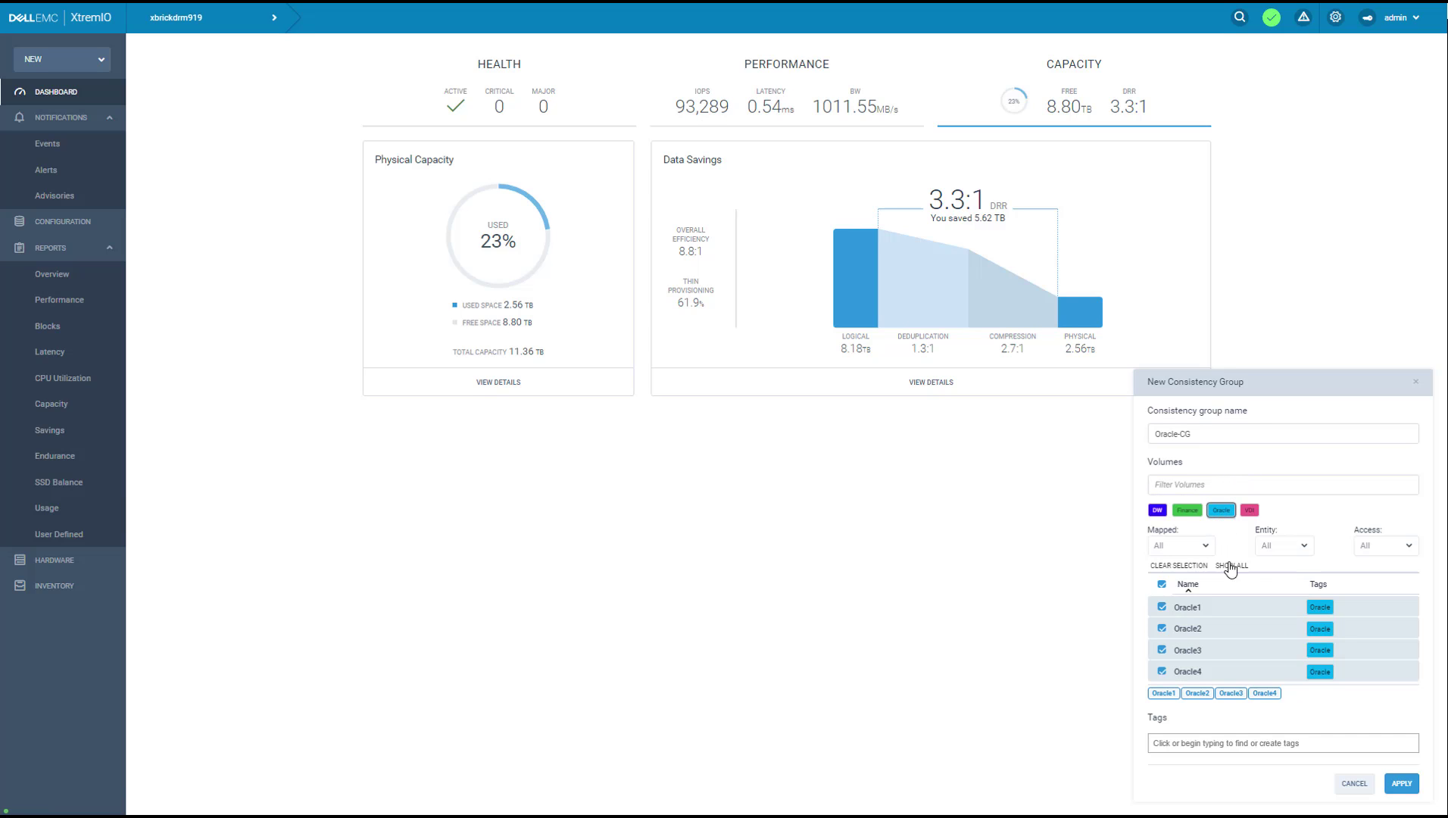
left_click(1250, 743)
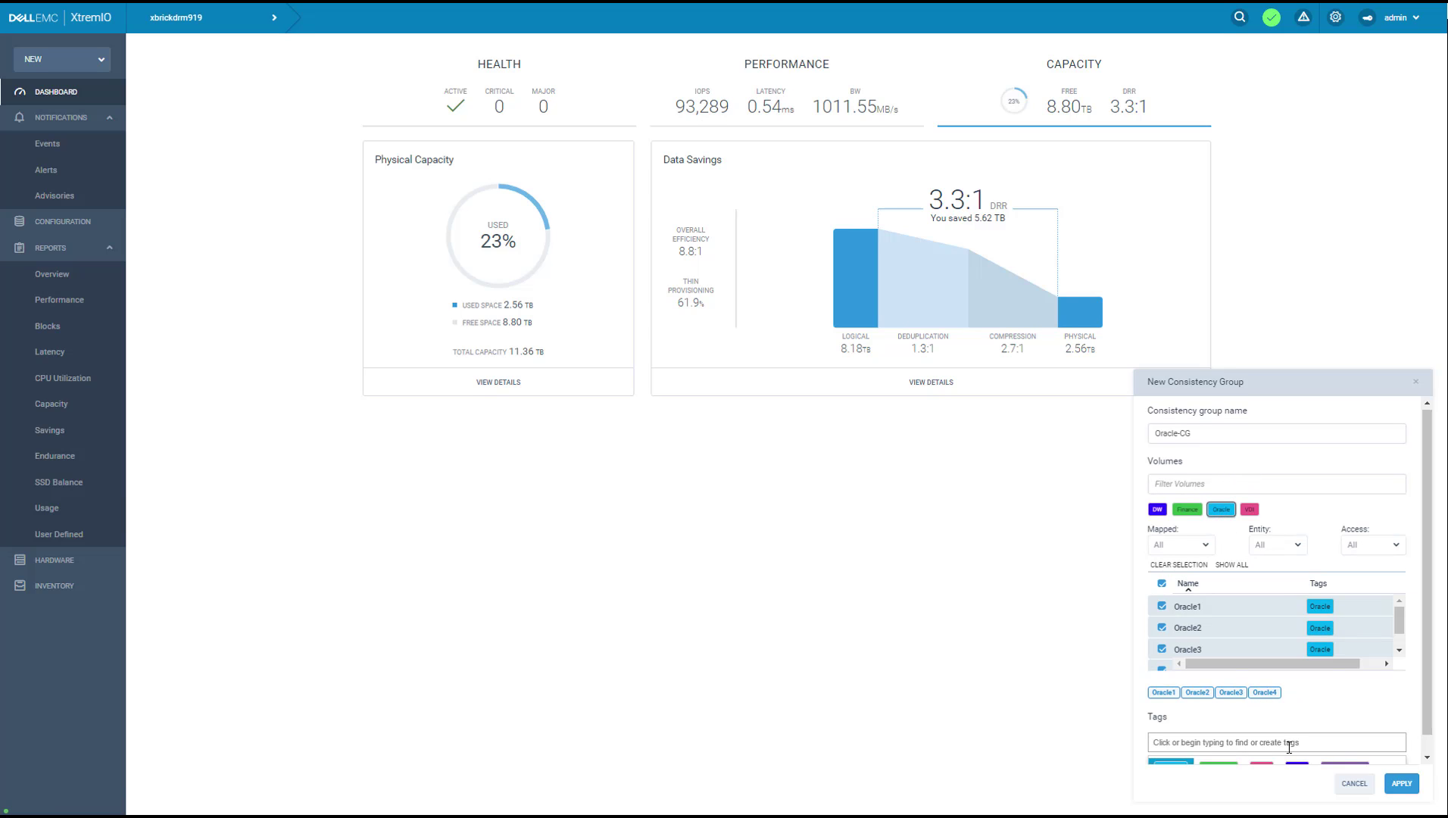
left_click(1170, 762)
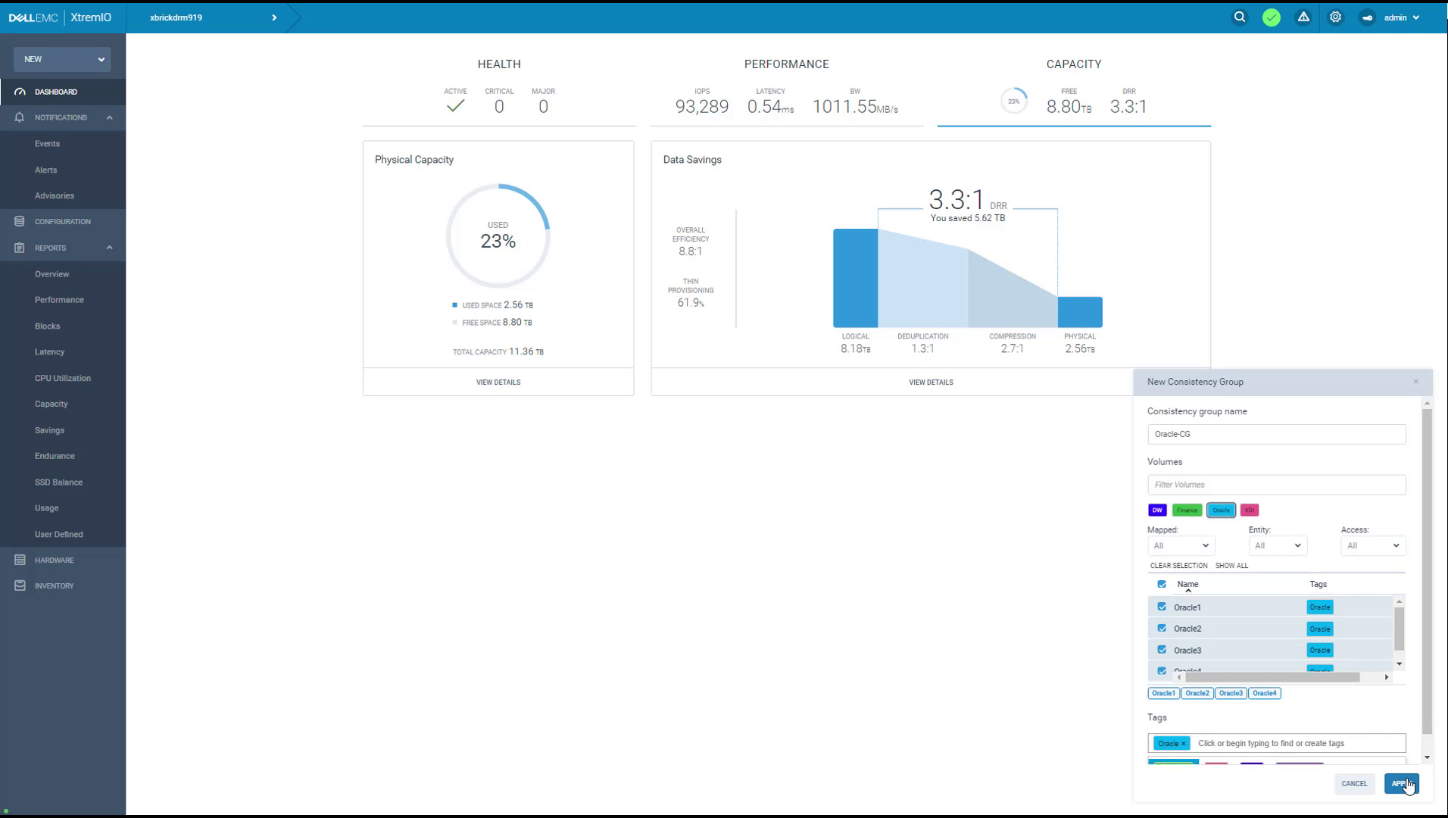
left_click(1402, 783)
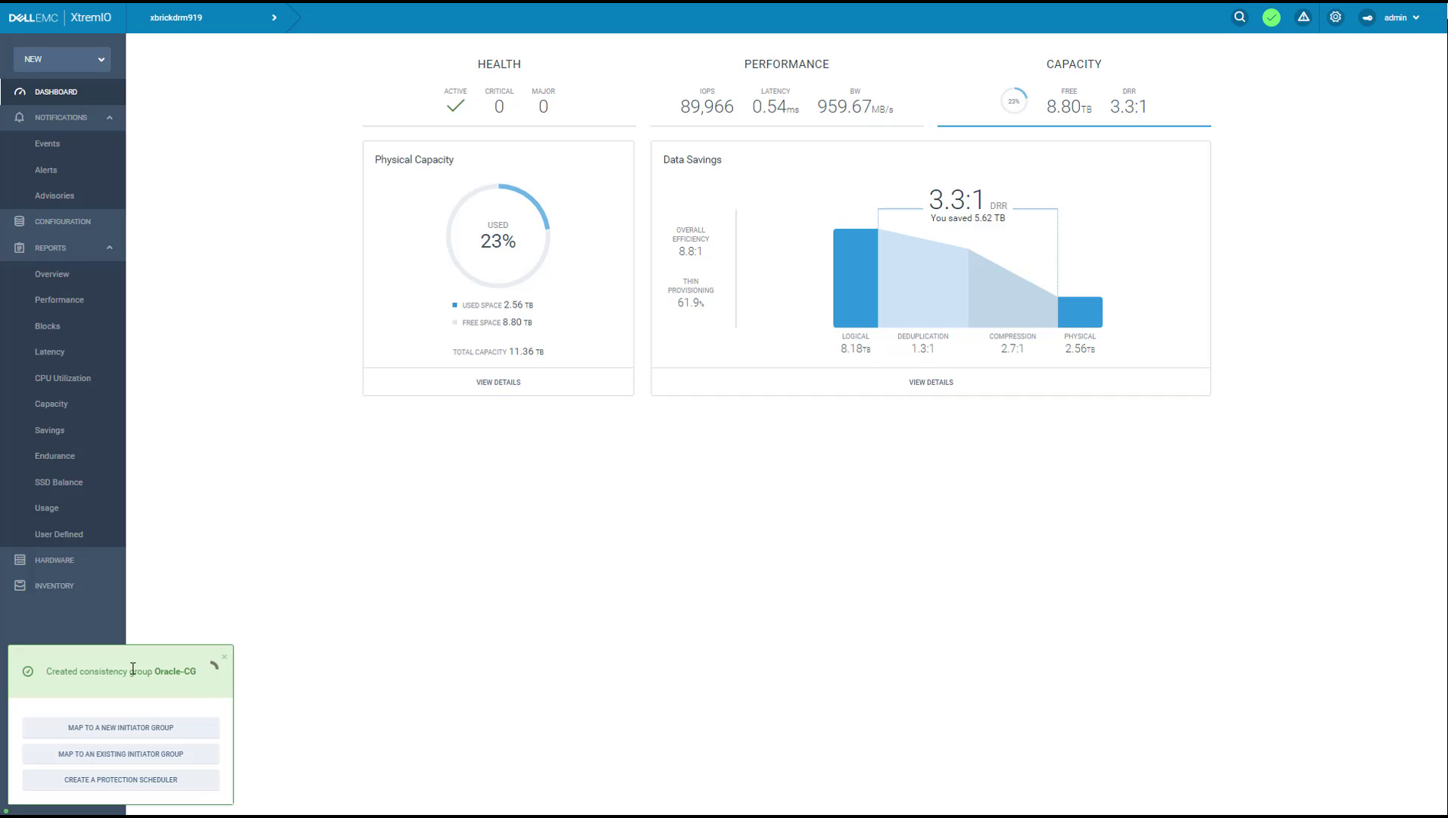
Map the Oracle-CG volumes to Production-IG and confirm the four new LUN mappings.
left_click(106, 758)
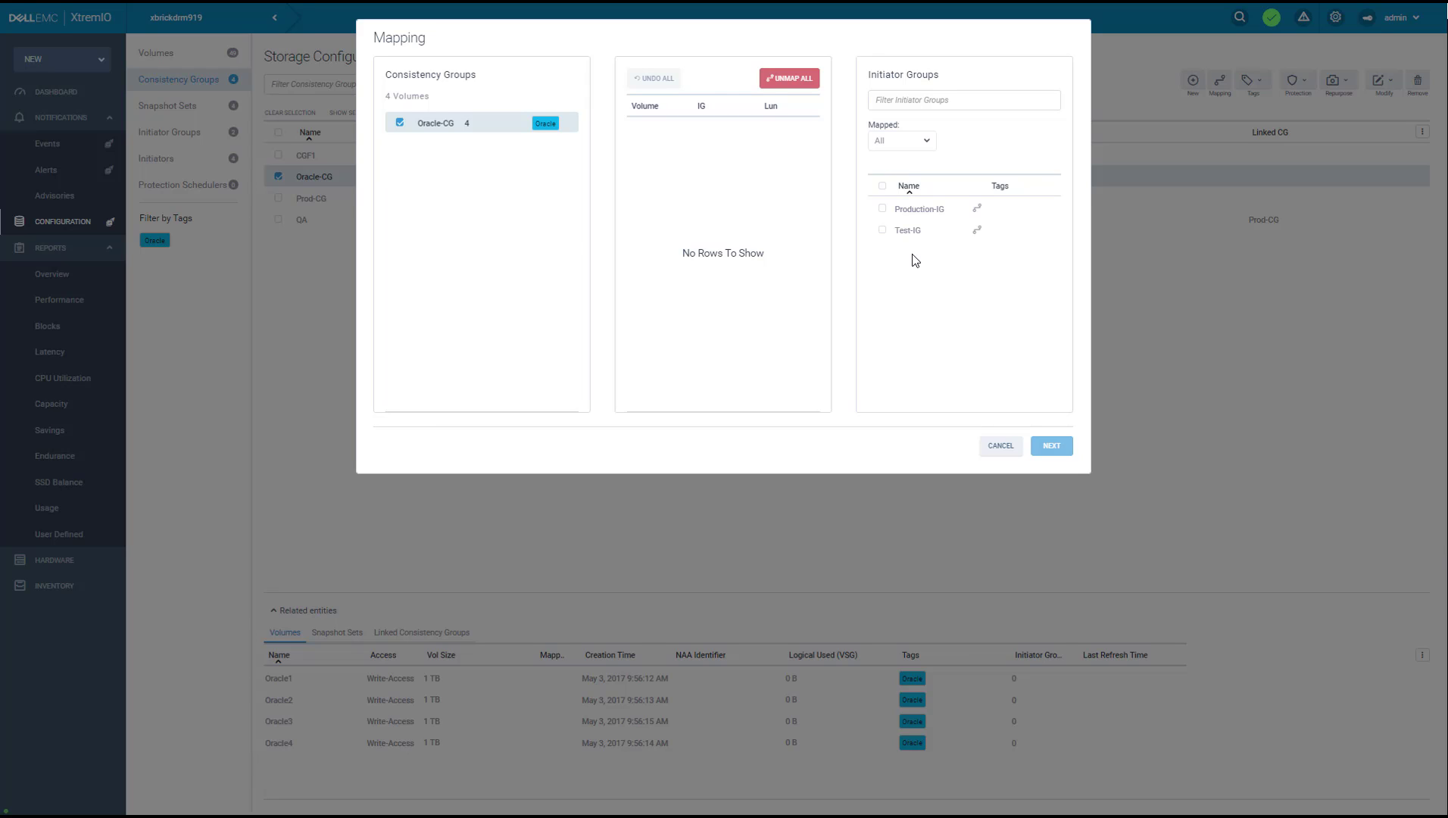
left_click(944, 216)
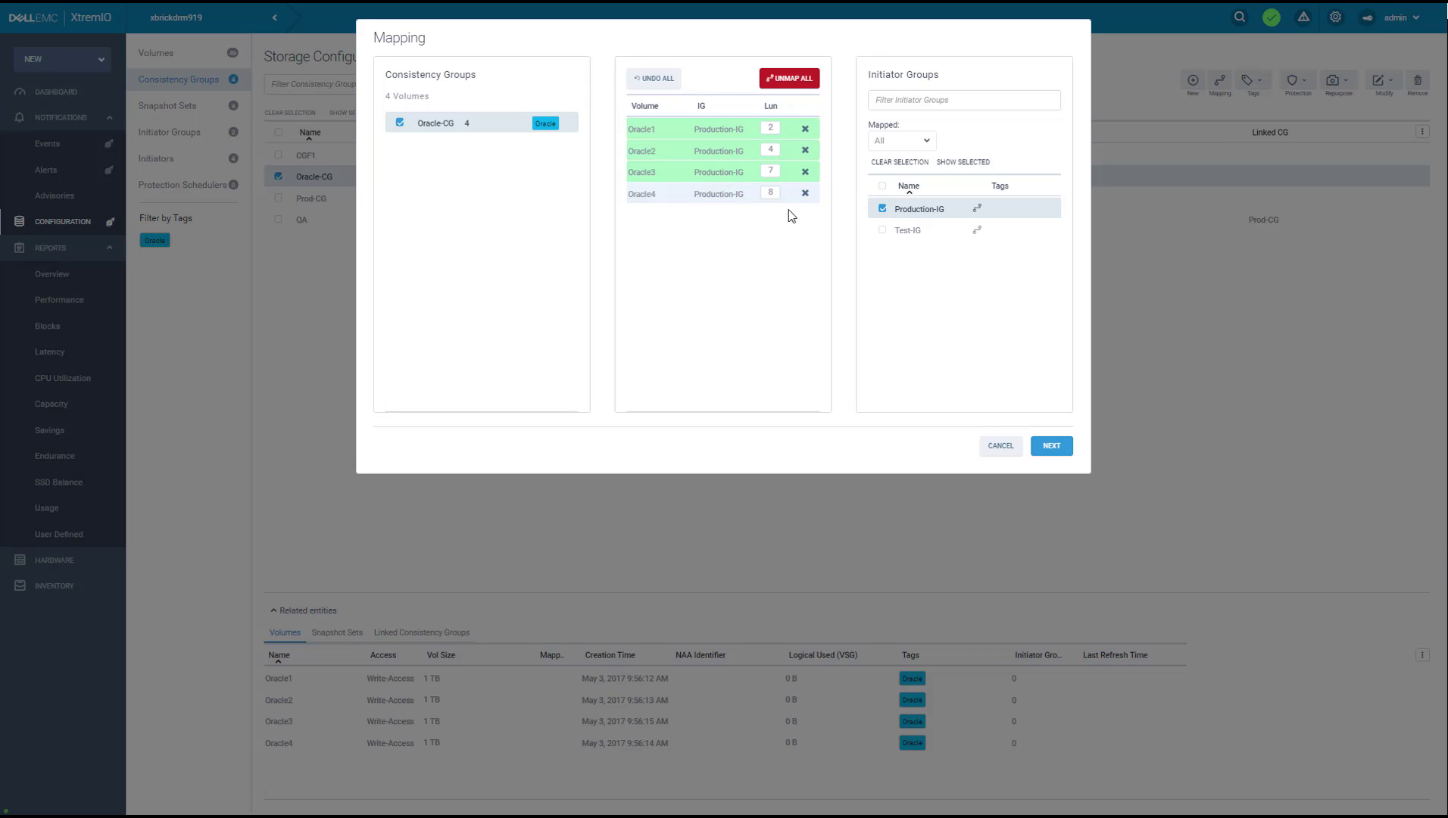
left_click(1051, 447)
left_click(1051, 448)
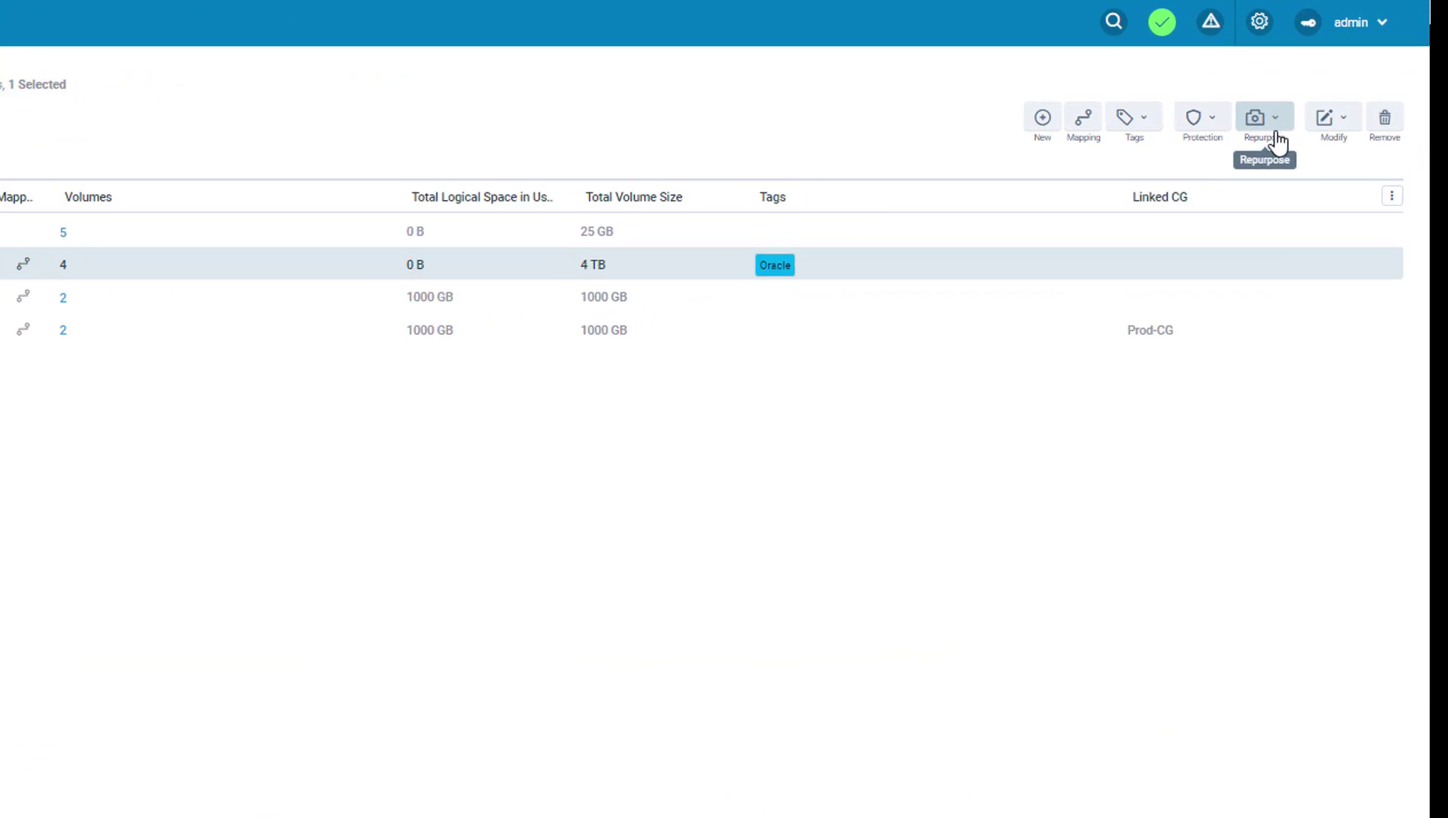
Create a repurpose copy of Oracle-CG with the copy name Oracle-Test.
left_click(1272, 135)
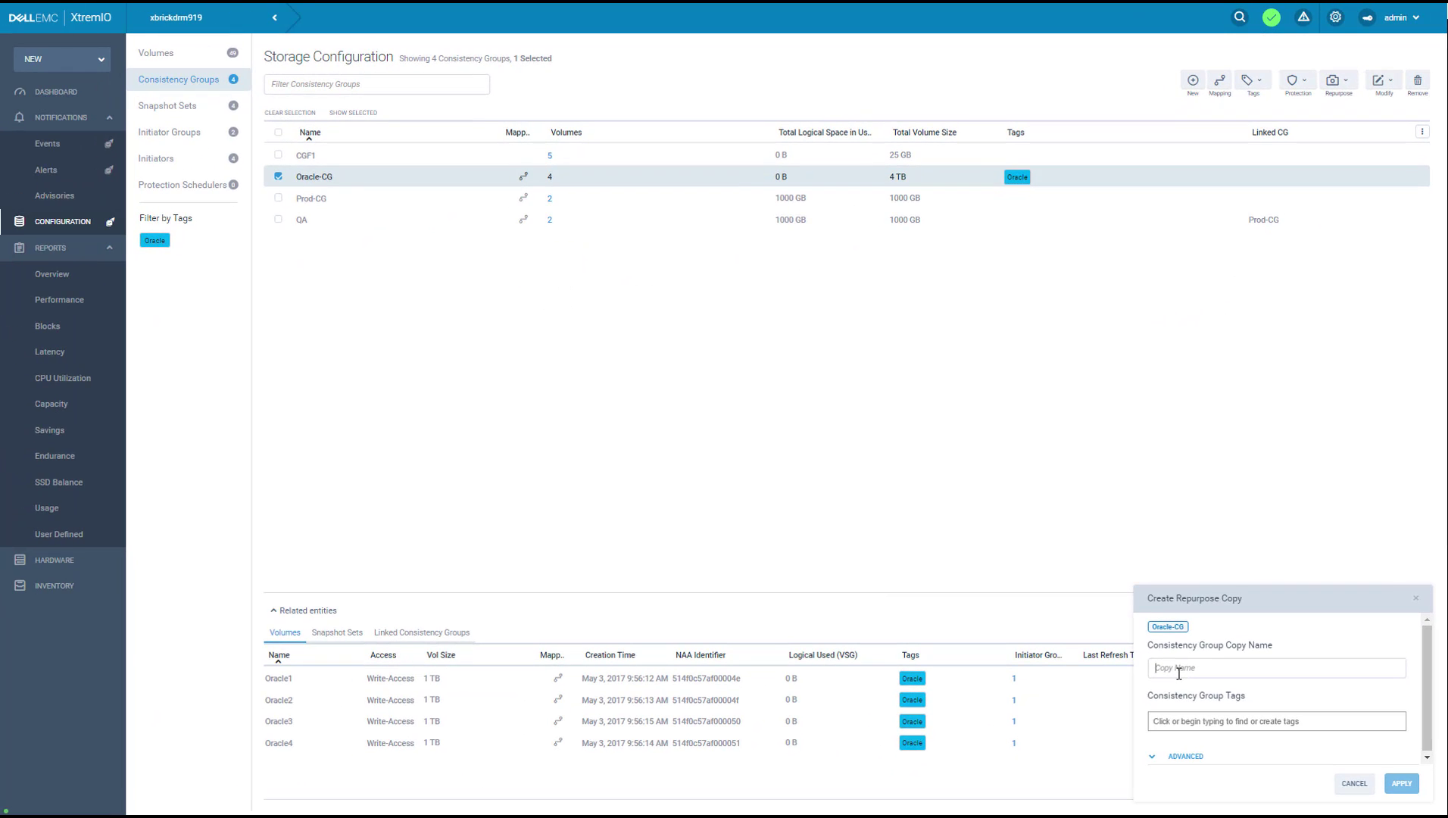
type("Oracle-Test")
left_click(1394, 786)
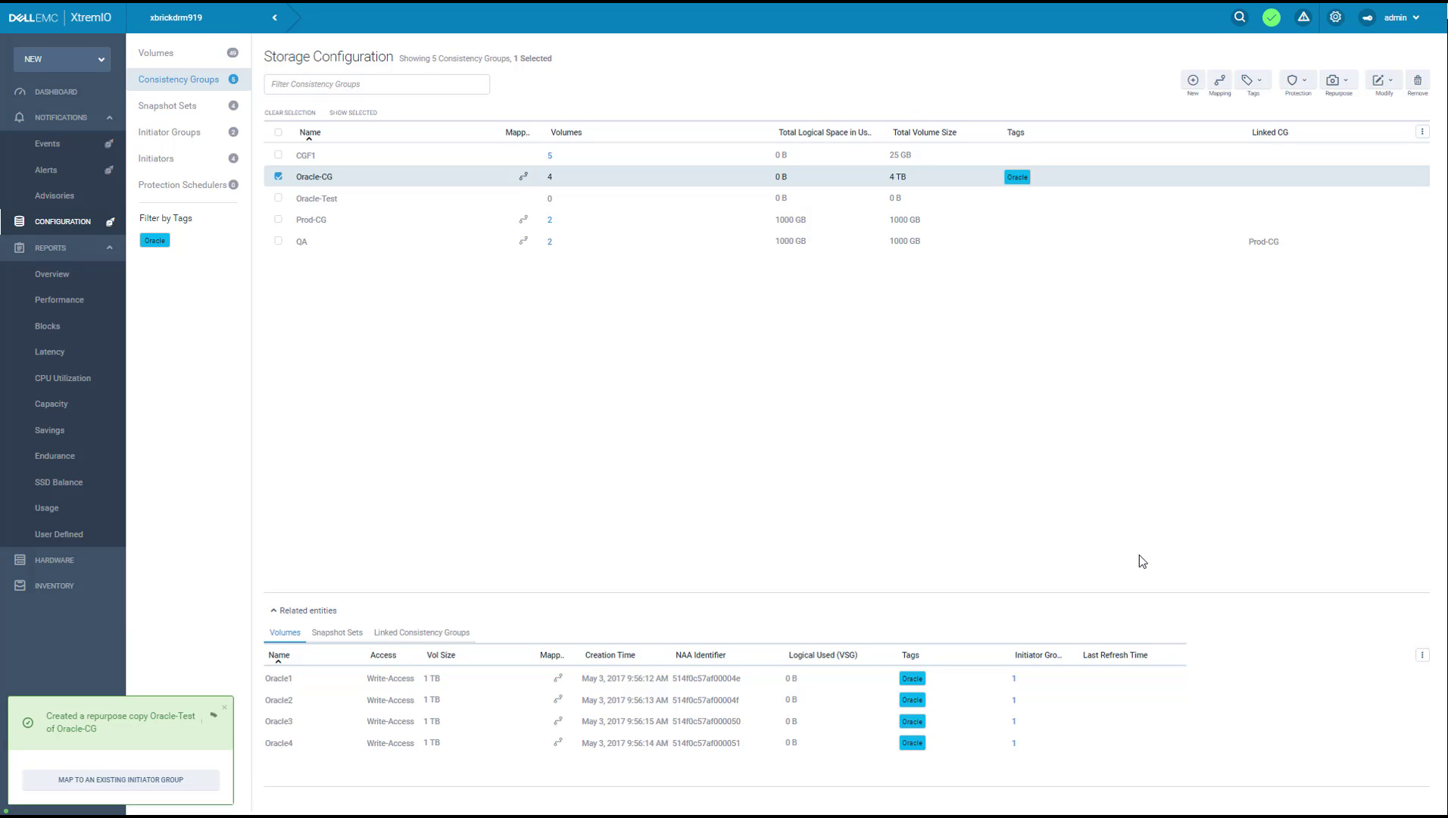
Map the four Oracle-Test volumes to Test-IG as LUNs 15–18 and confirm.
left_click(113, 789)
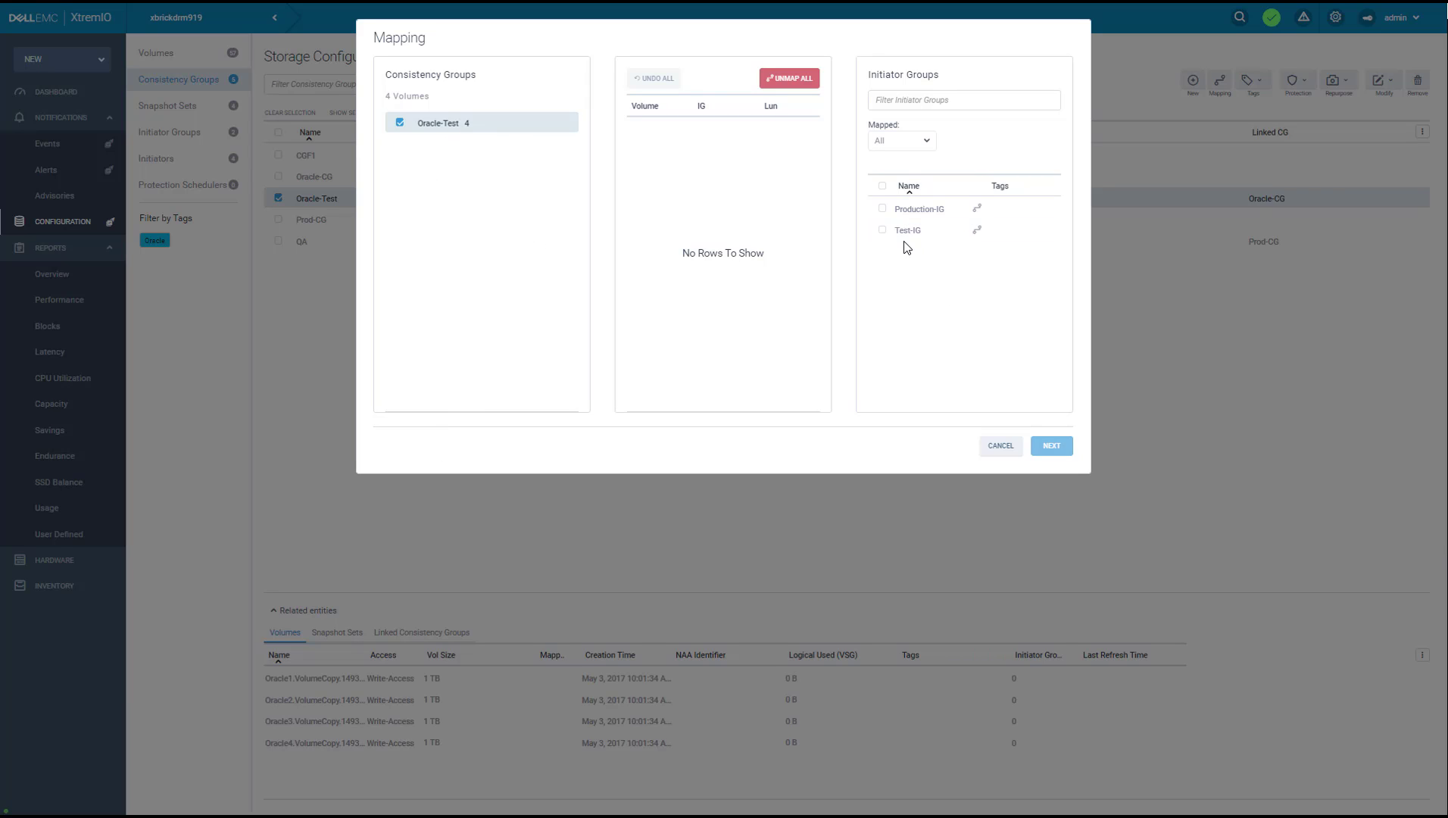
left_click(931, 236)
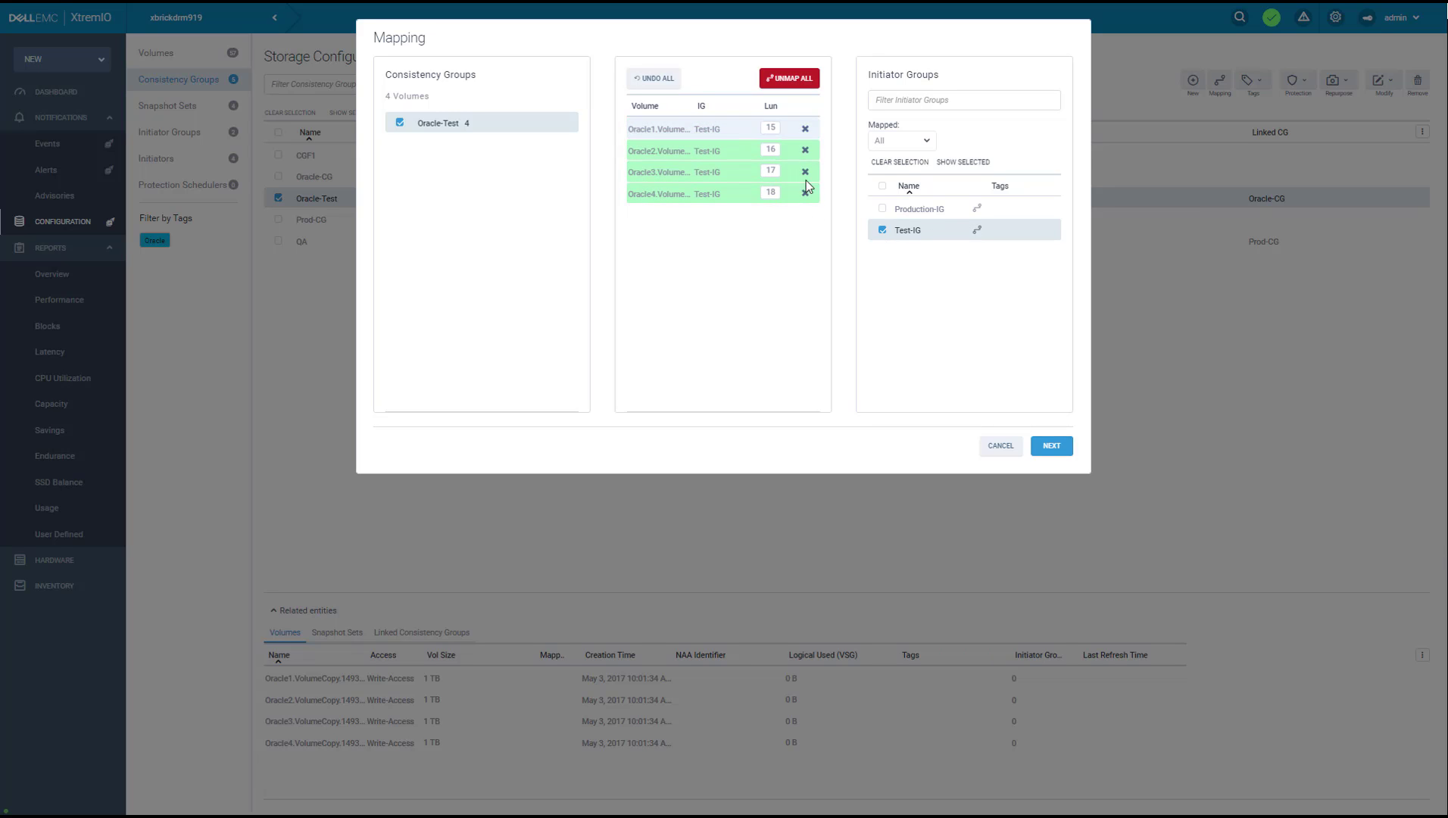
left_click(1052, 446)
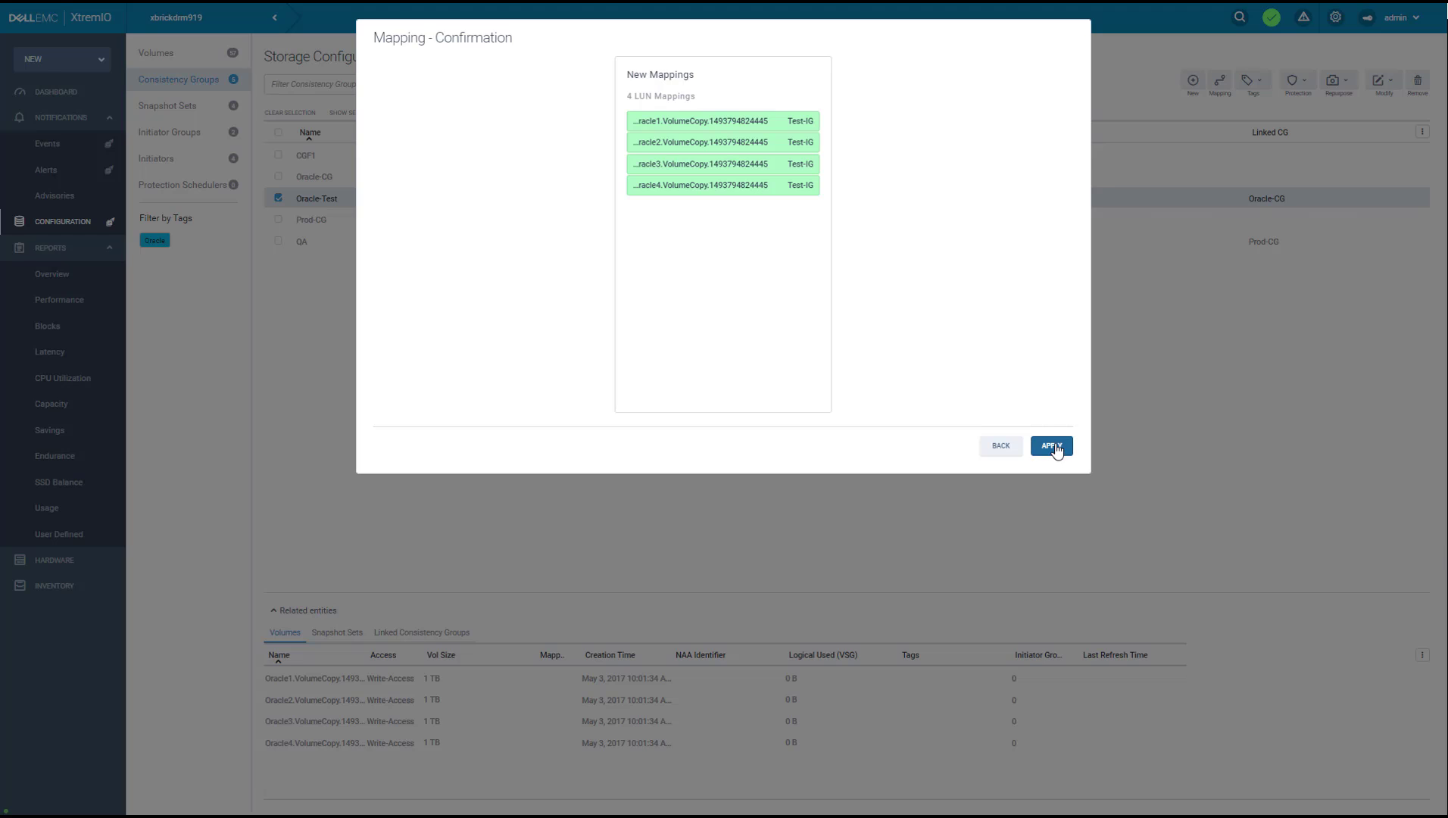
left_click(1054, 446)
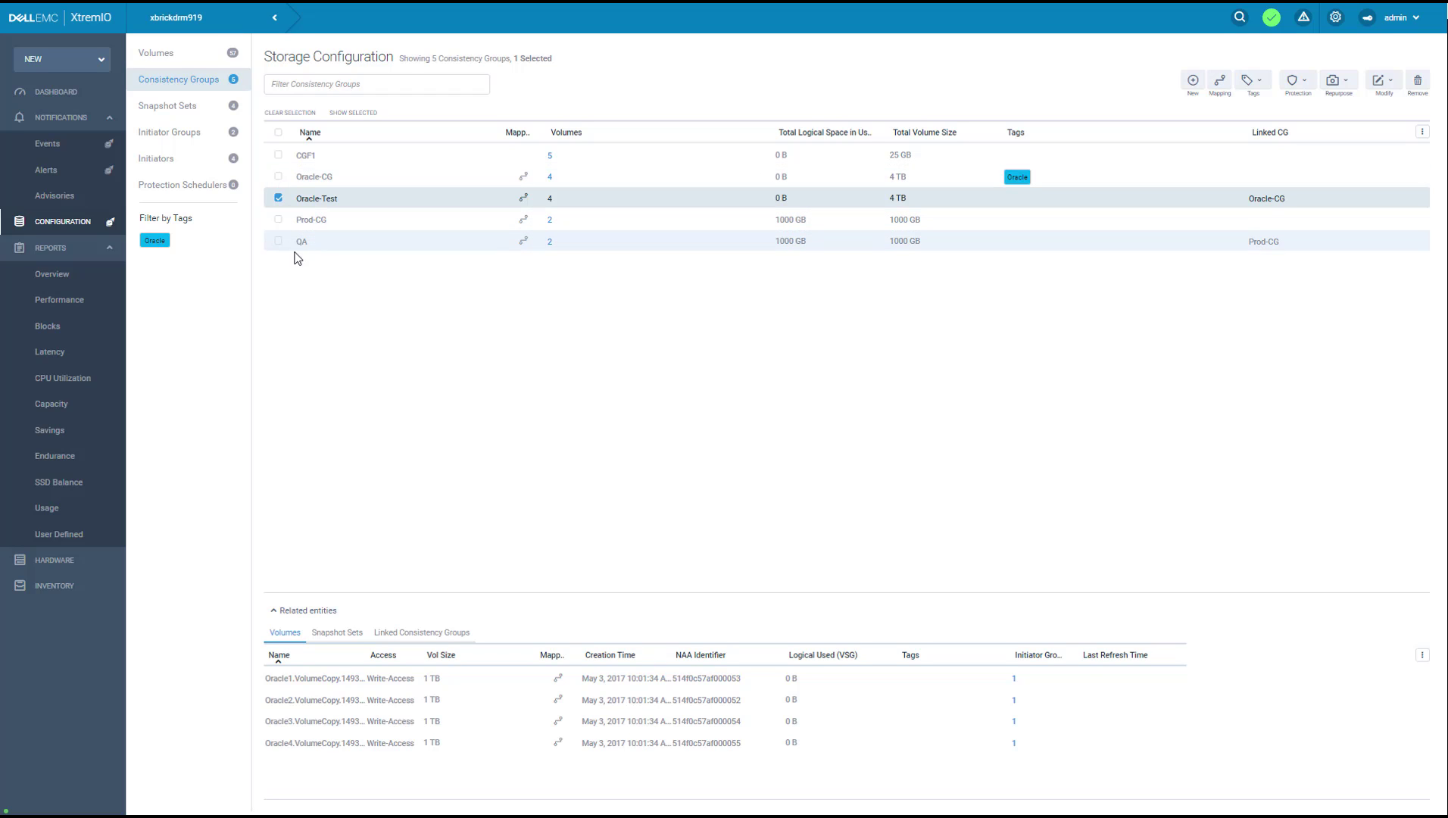
Refresh consistency group QA from Prod-CG, acknowledging the warning so QA's prior data is backed up.
left_click(841, 221)
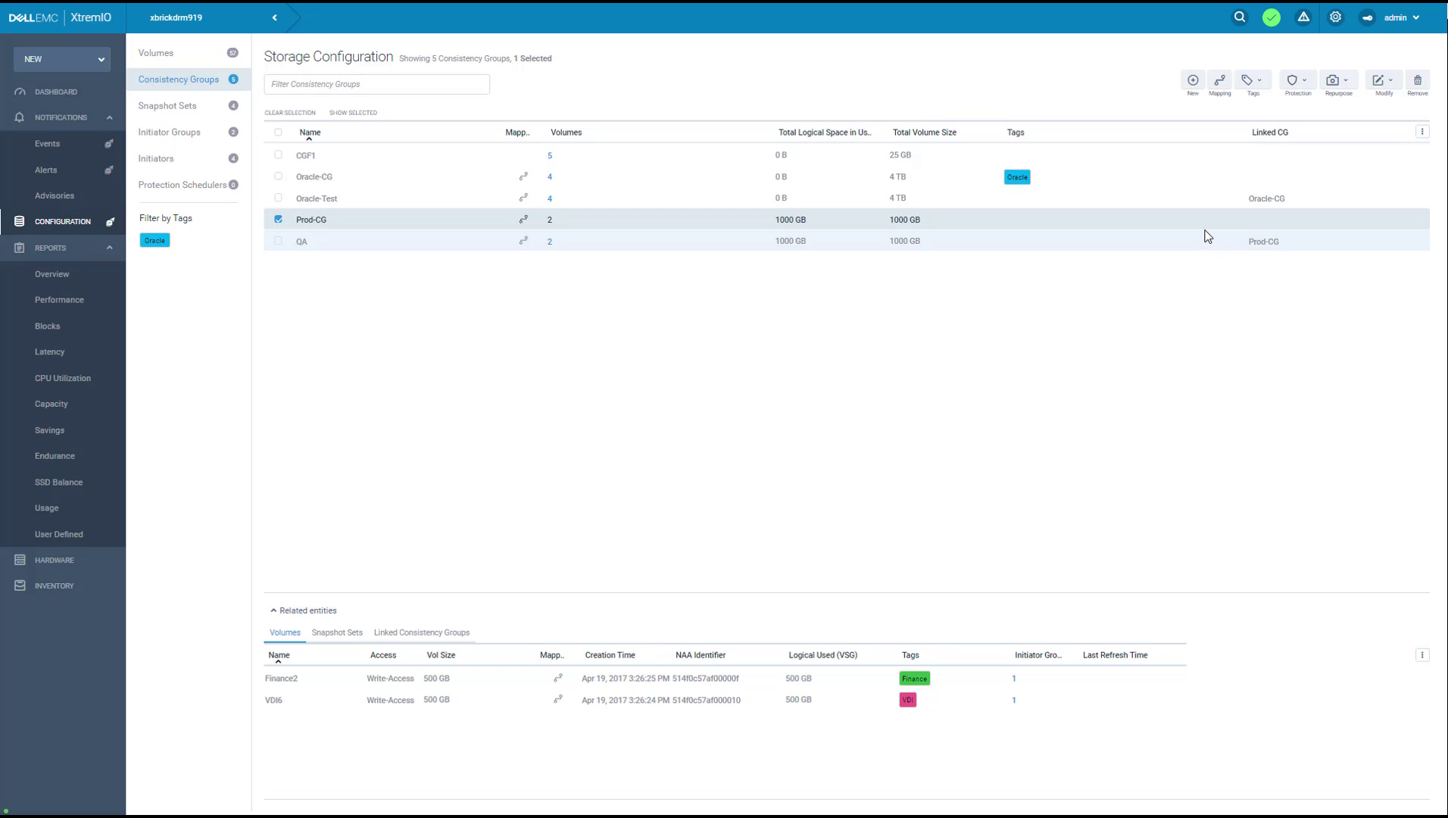
left_click(1128, 245)
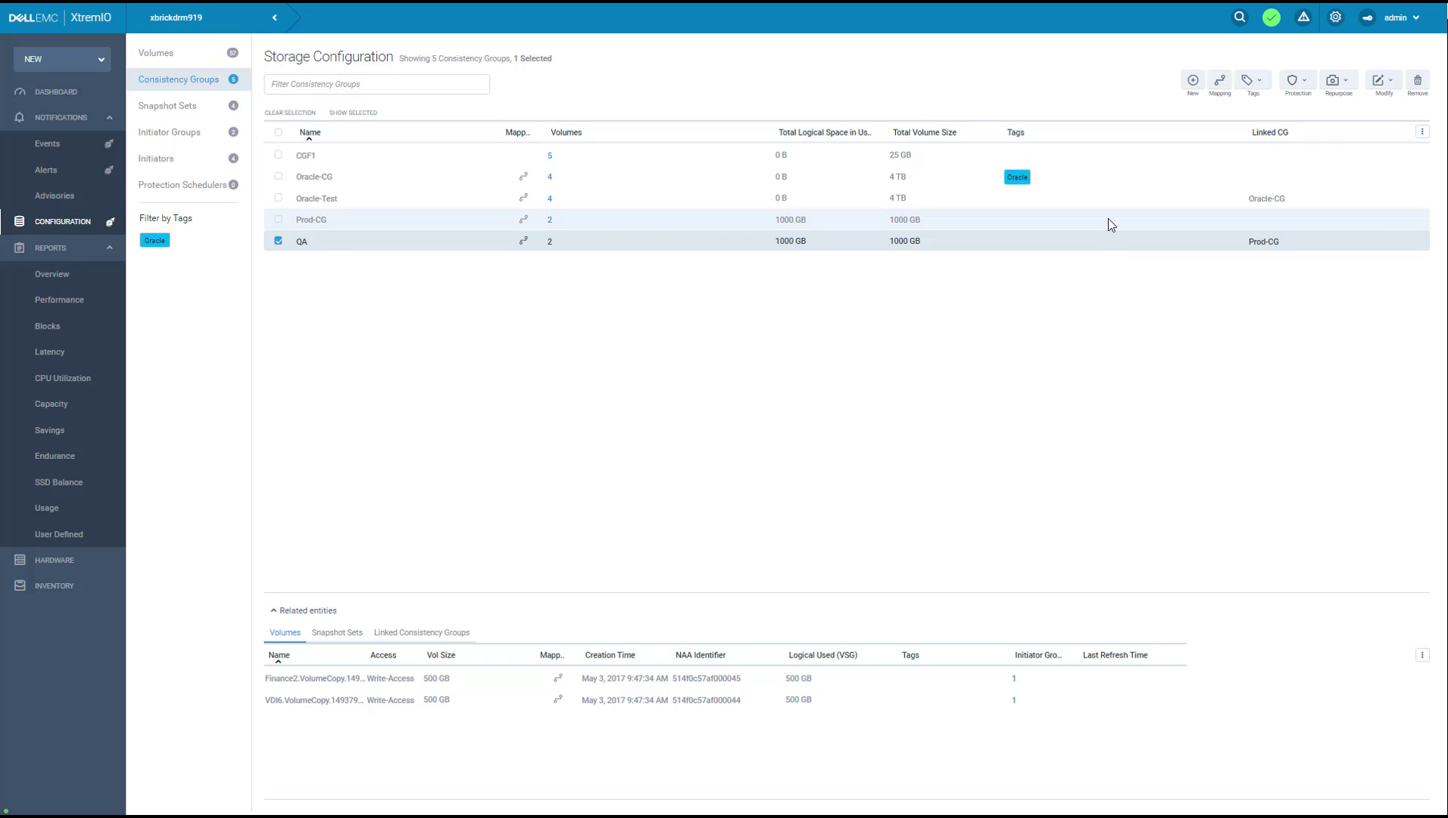
left_click(1341, 80)
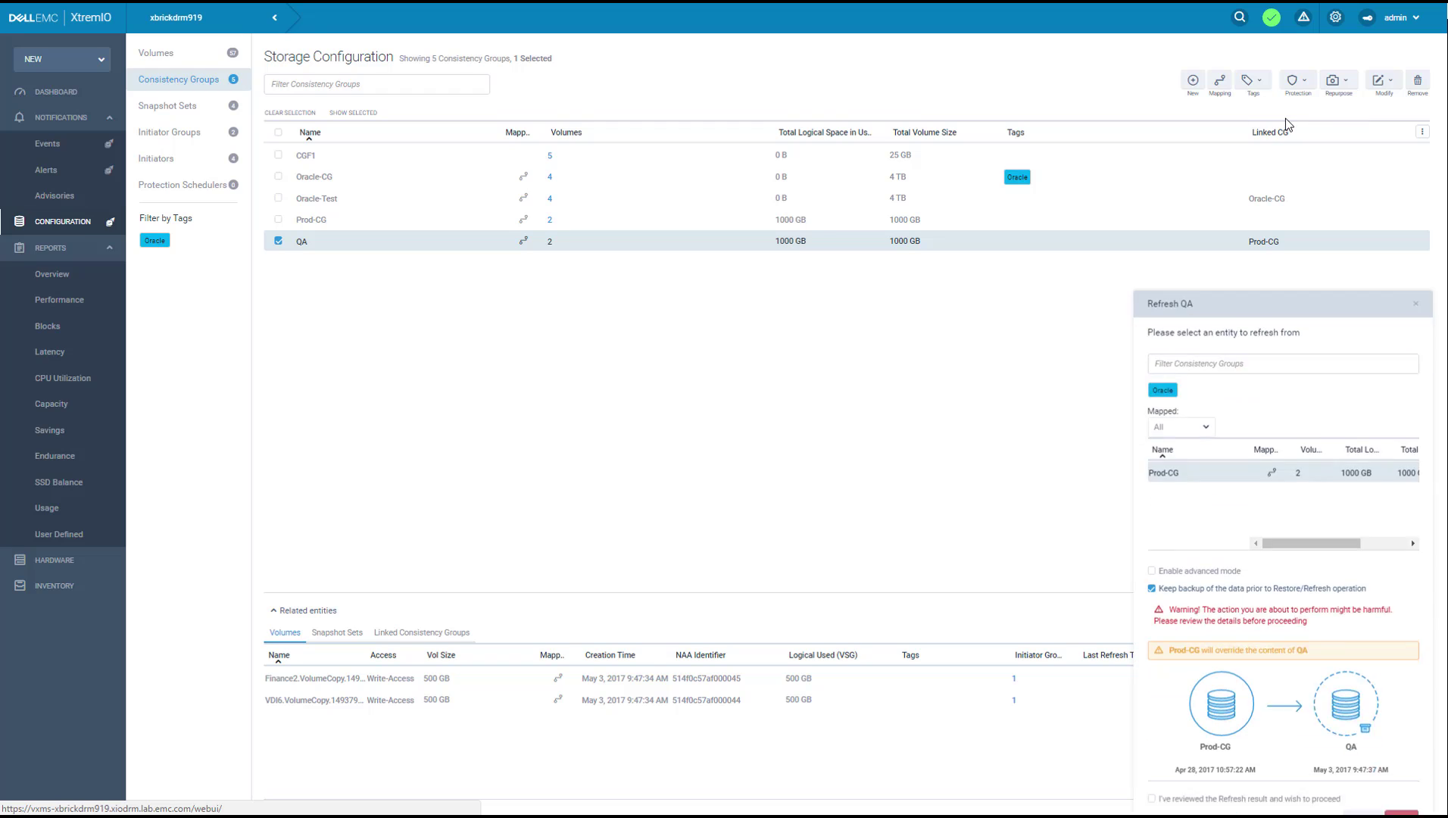
left_click(1285, 117)
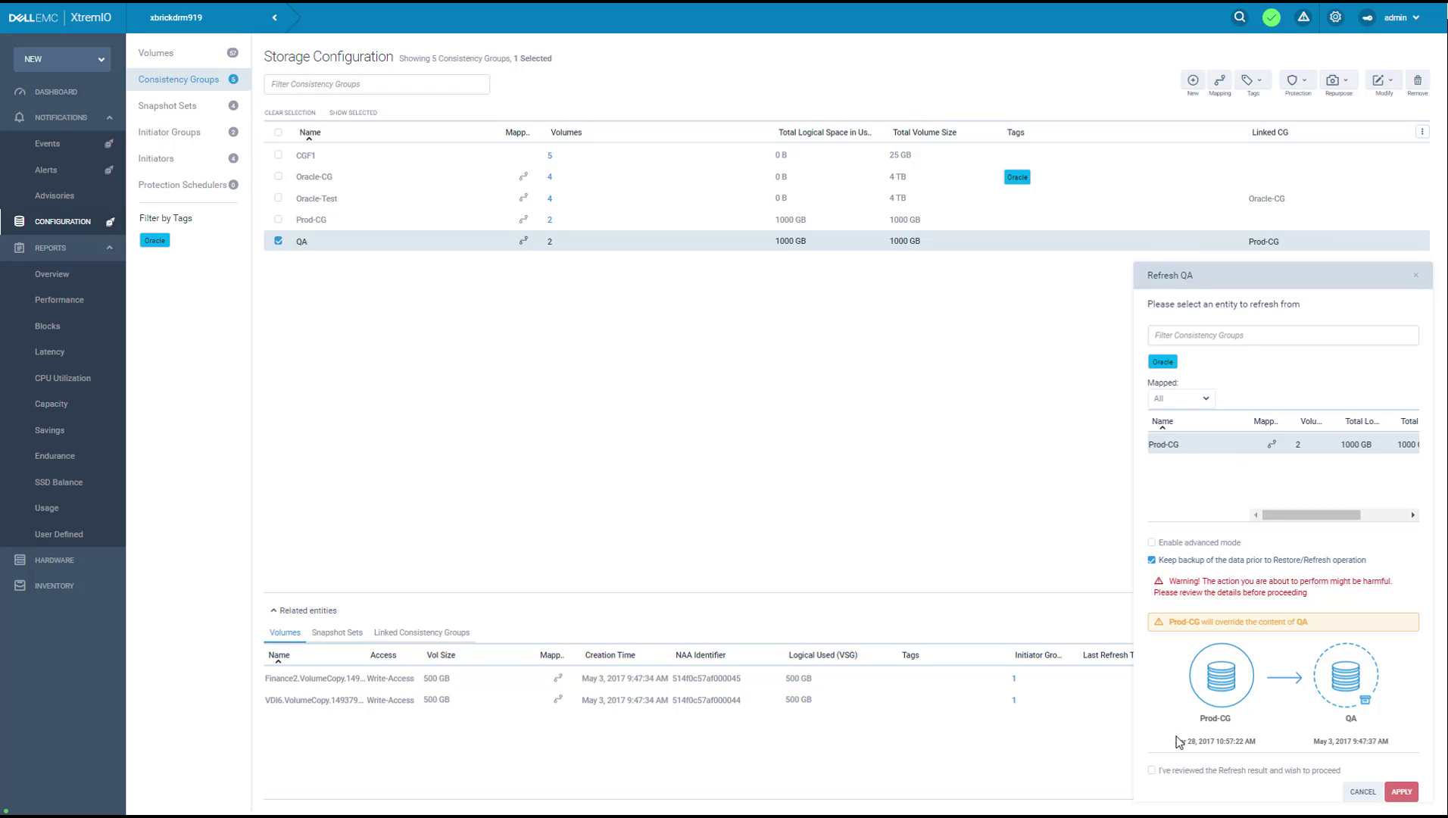
left_click(1151, 771)
left_click(1401, 792)
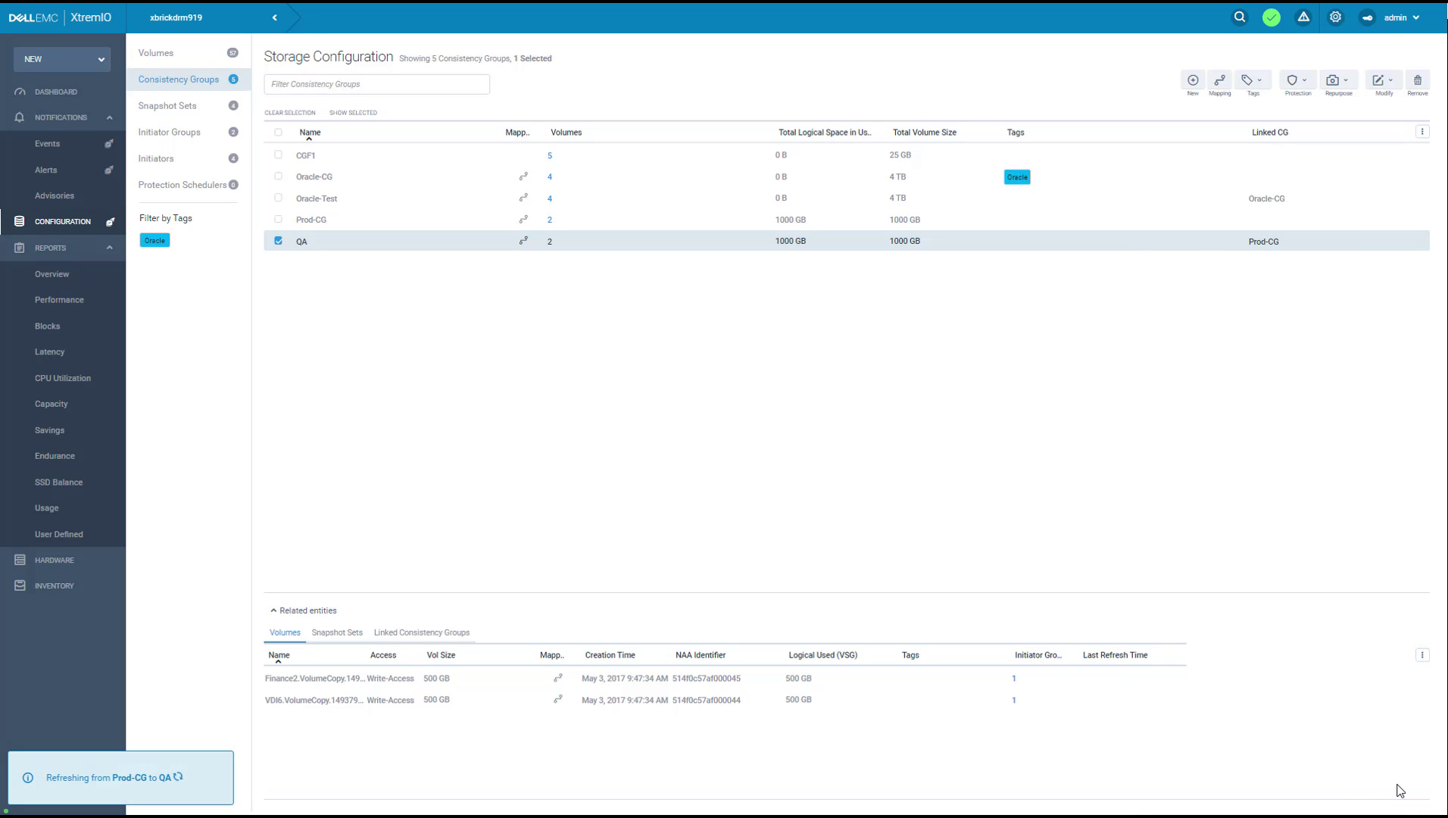